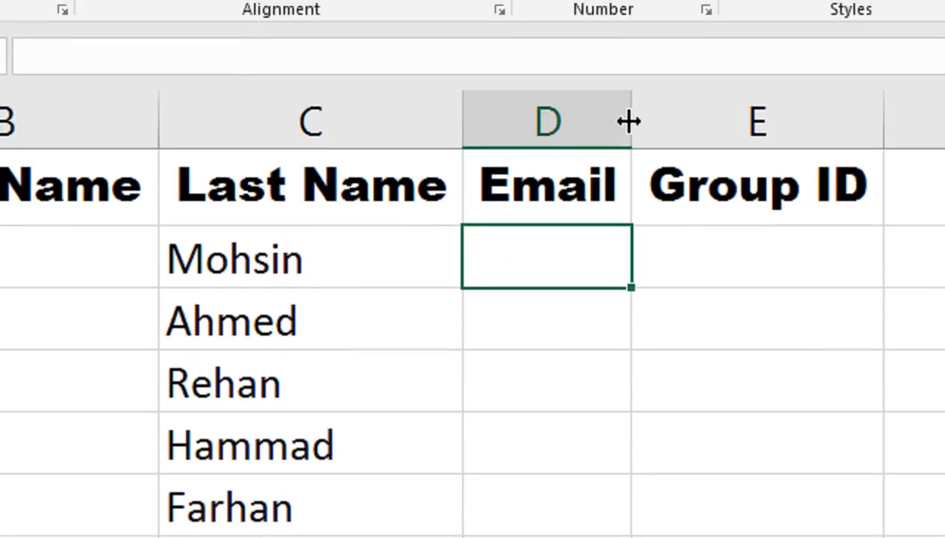
- Widen the Email column and start a CONCATENATE formula in cell D2
drag(631, 121, 735, 141)
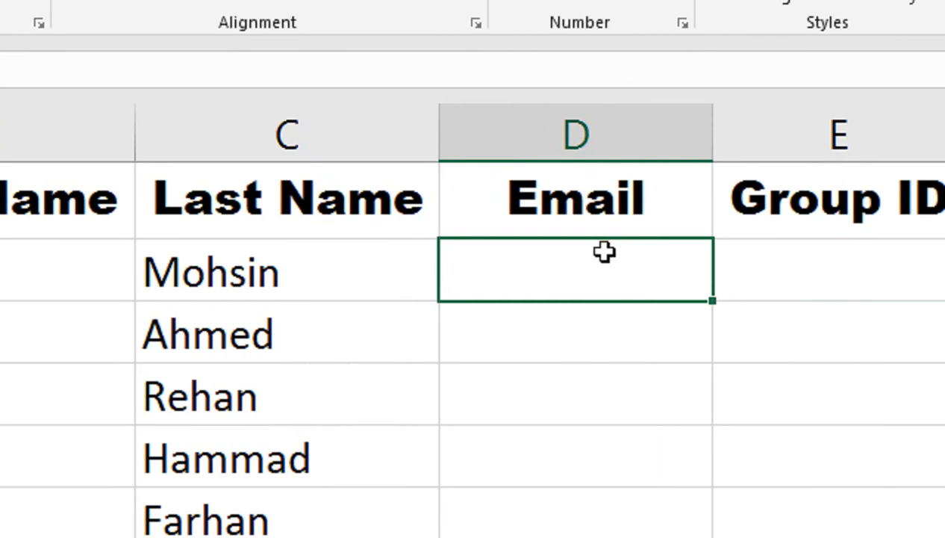
text(=cob)
key(BackSpace)
text(n)
double_click(502, 328)
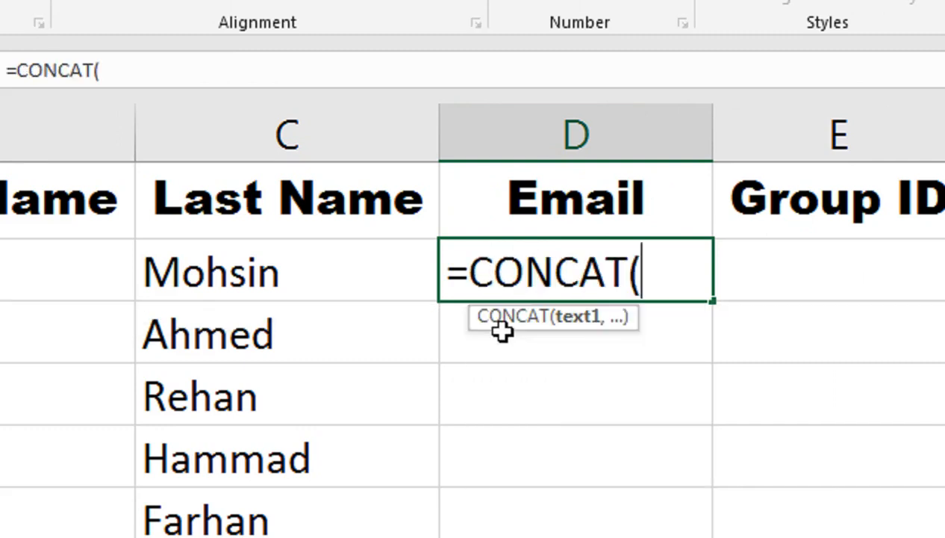
key(BackSpace)
key(BackSpace)
key(BackSpace)
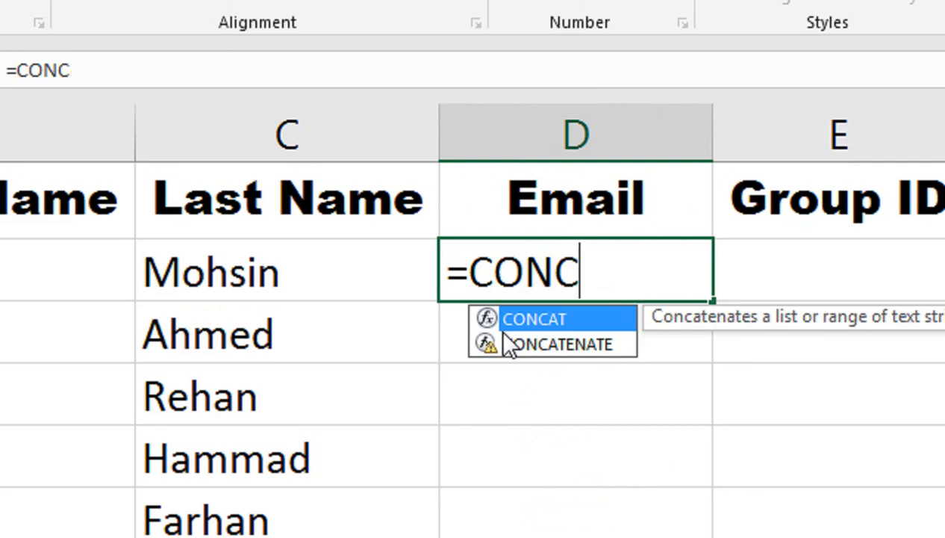
click(509, 345)
double_click(509, 345)
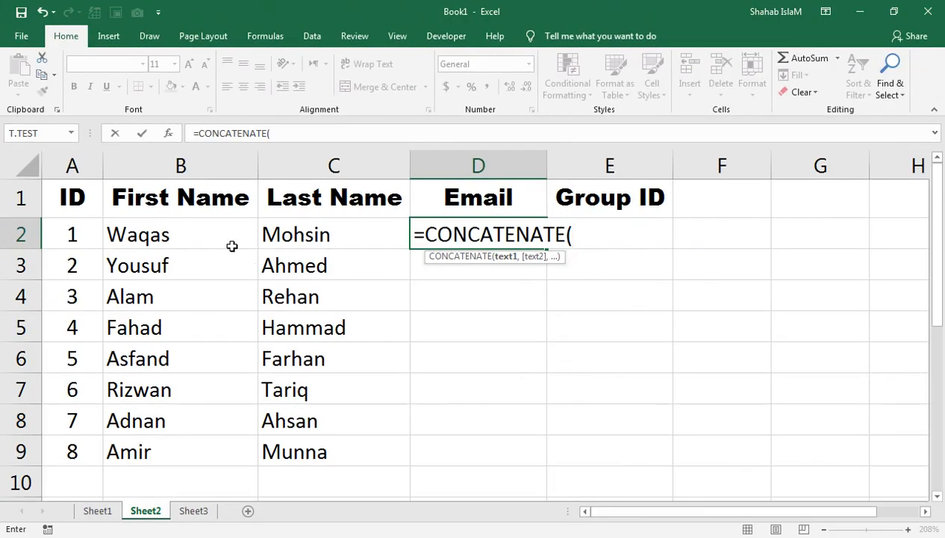
- Add the first name B2, last name C2 and ID A2 as the formula's first three arguments
click(199, 223)
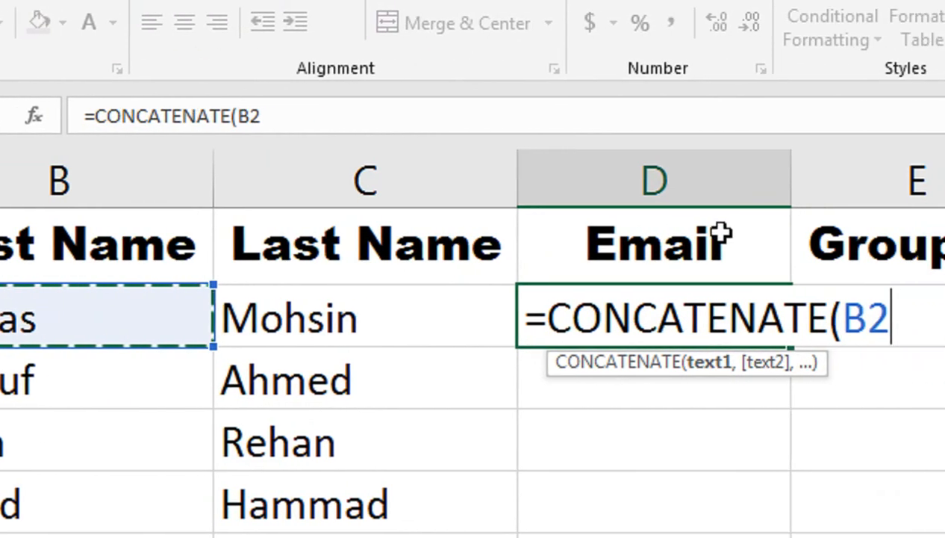
text(,)
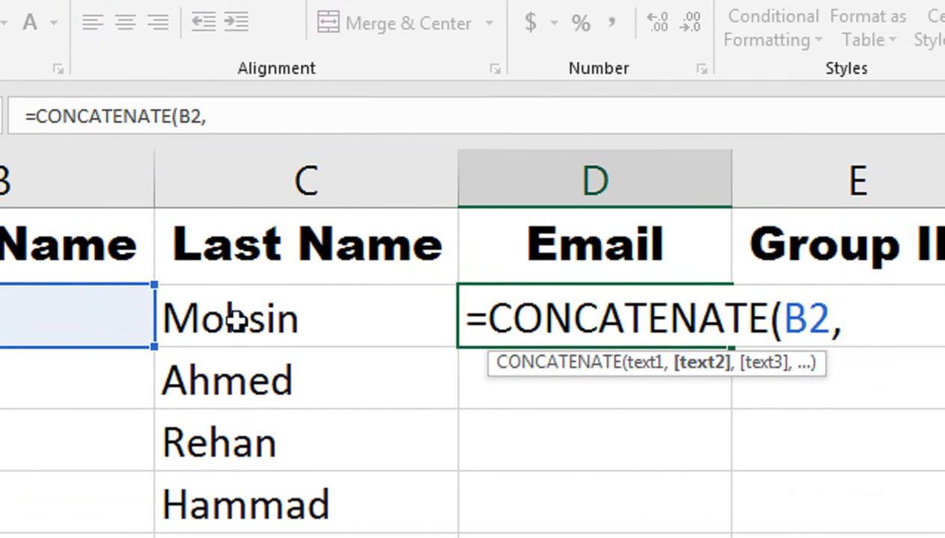
click(234, 316)
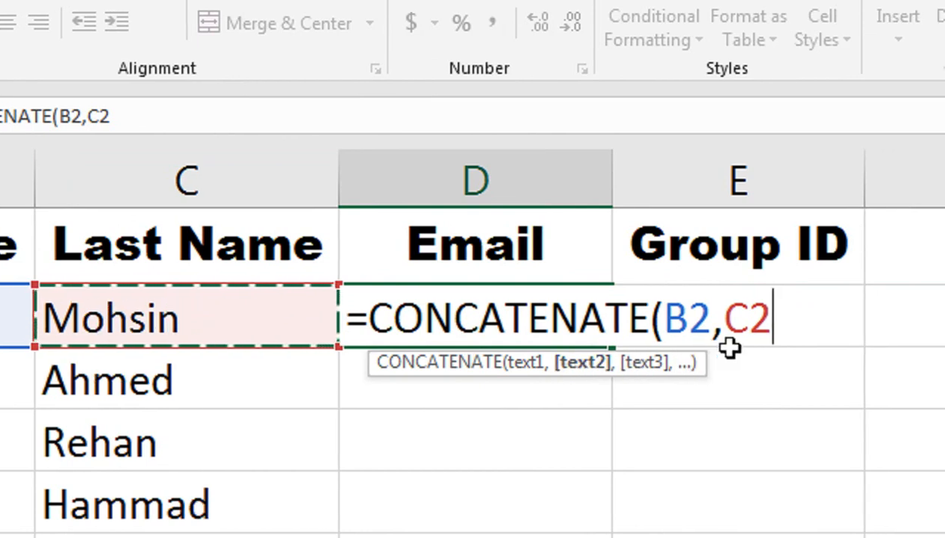
text(,)
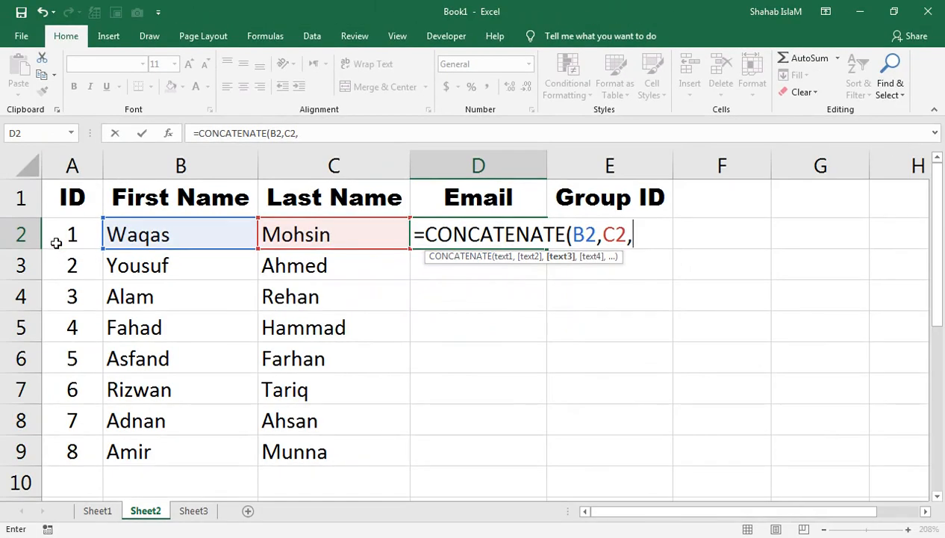
click(56, 243)
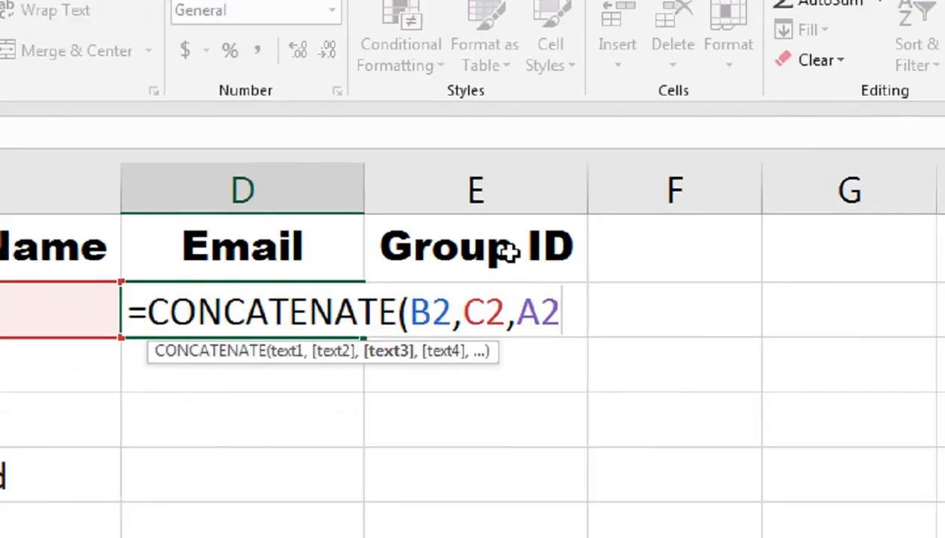
text(,")
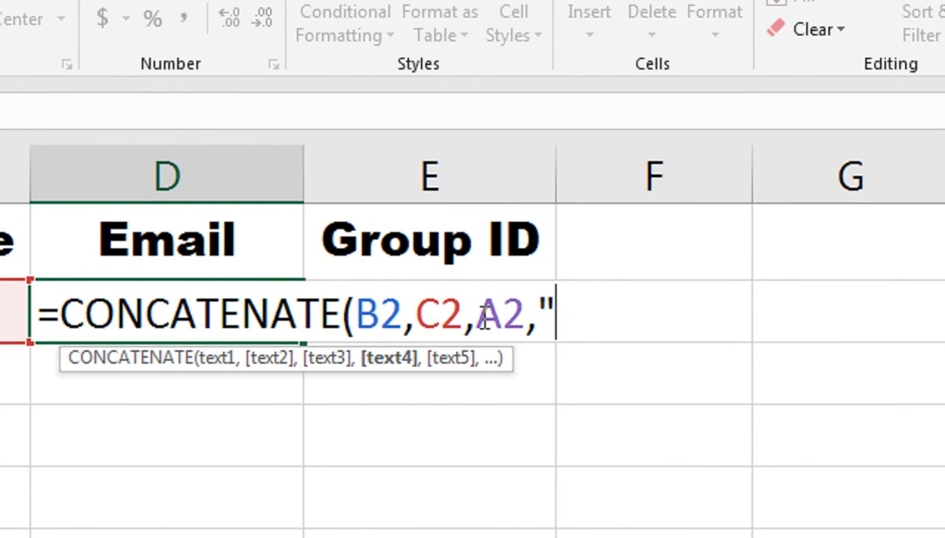
text(@)
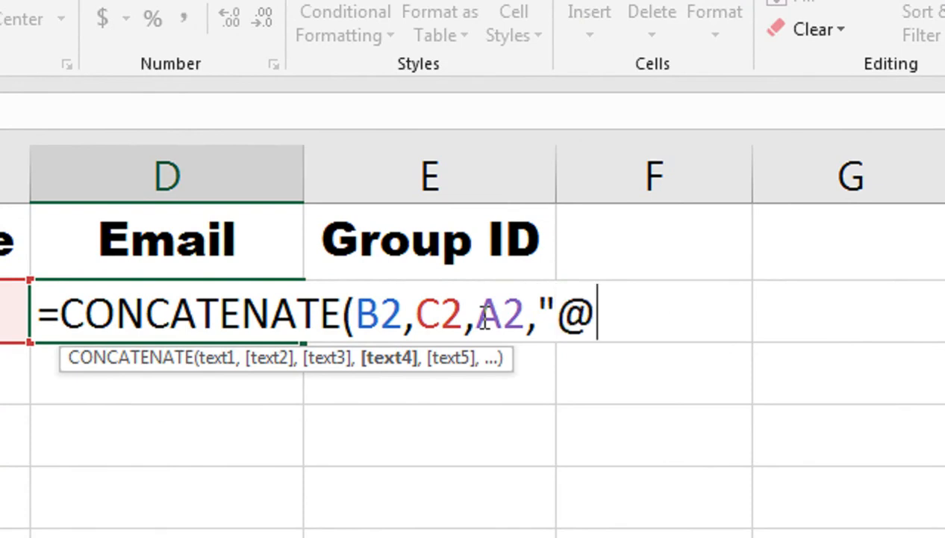
text(em)
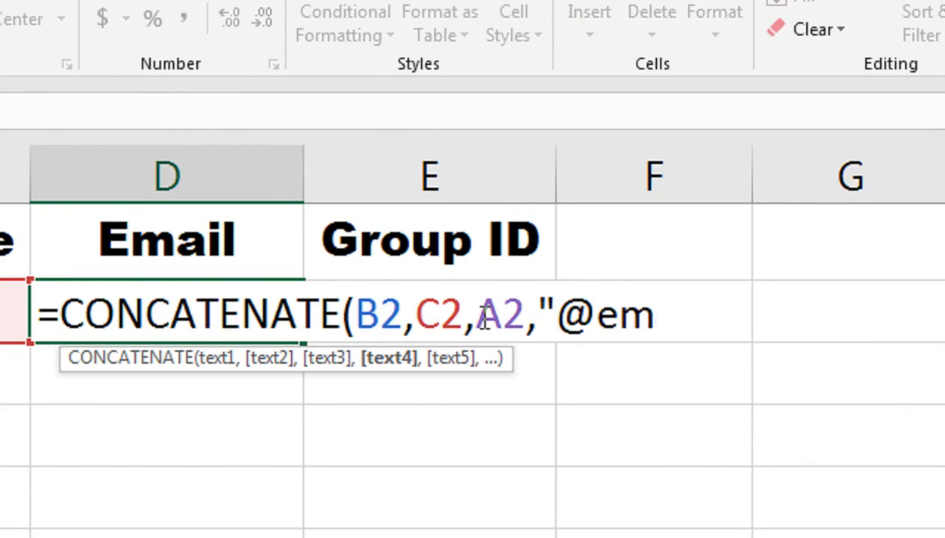
text(m)
key(BackSpace)
text(ail)
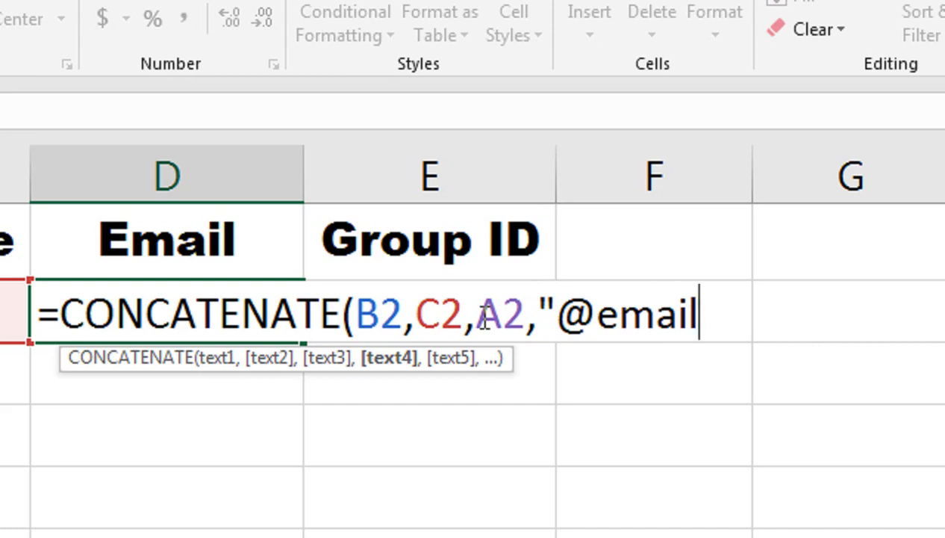
text(.)
text(oc)
key(BackSpace)
key(BackSpace)
text(com)
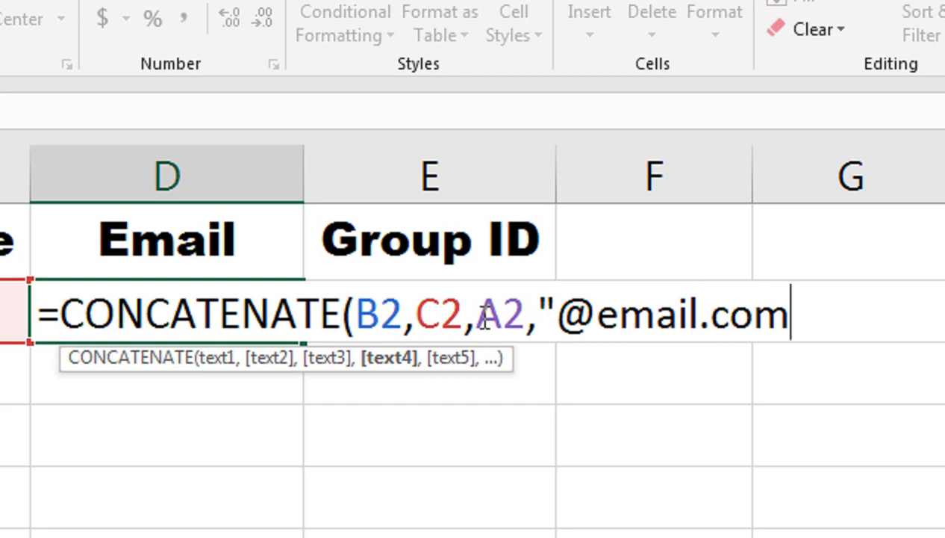
text(")
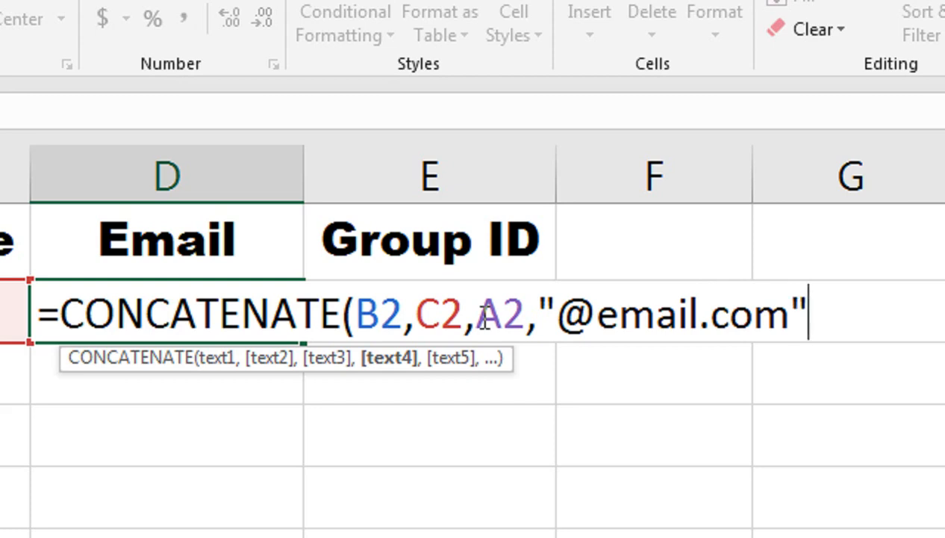
text())
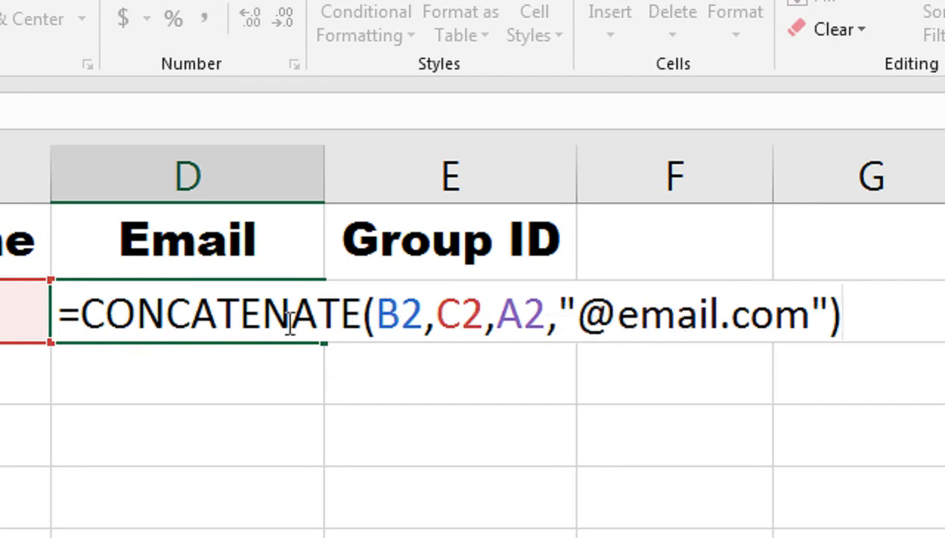
key(Return)
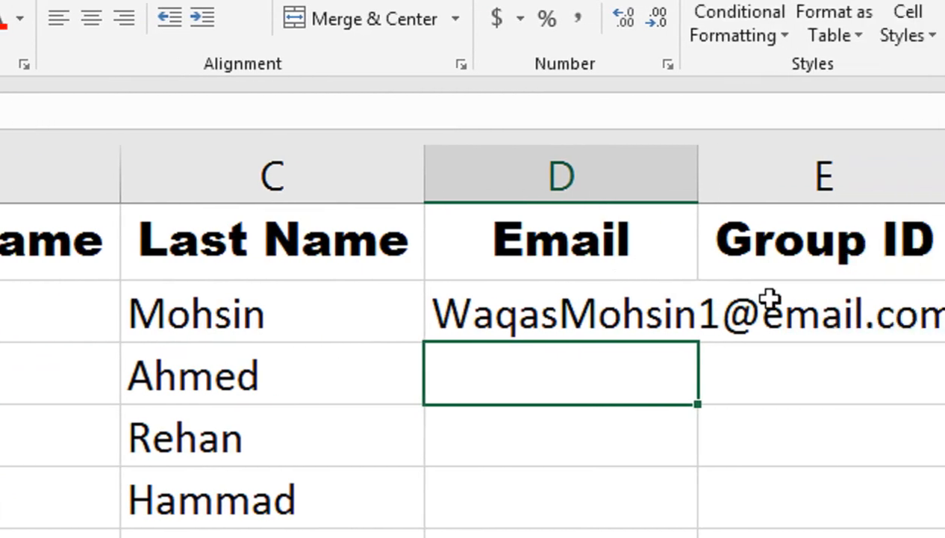
- Fill the D2 email formula down to D9 and autofit the Email column's width
click(609, 318)
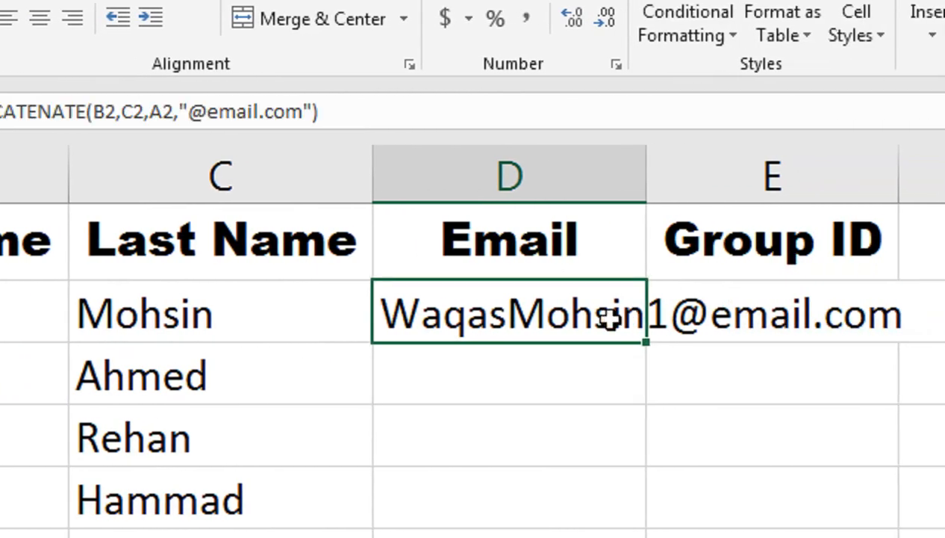
drag(645, 342, 612, 537)
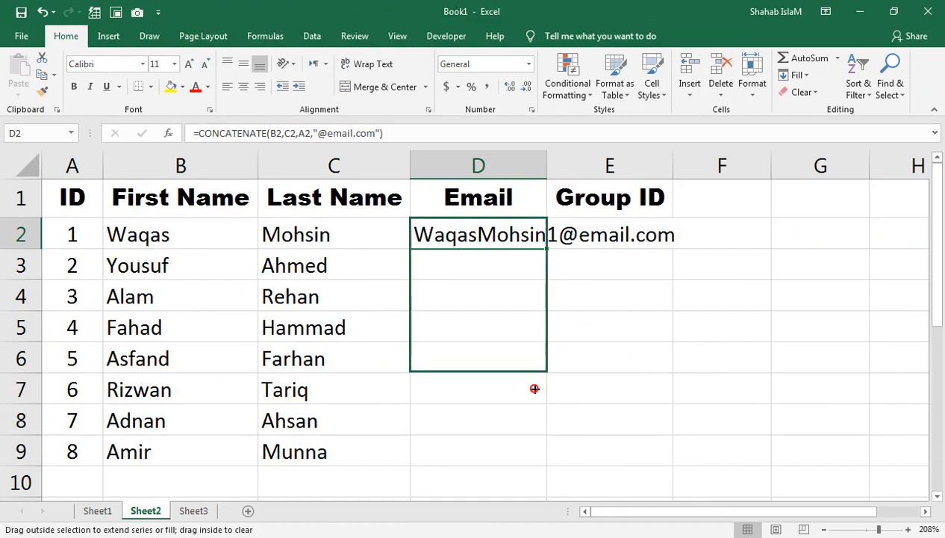
drag(530, 457, 530, 457)
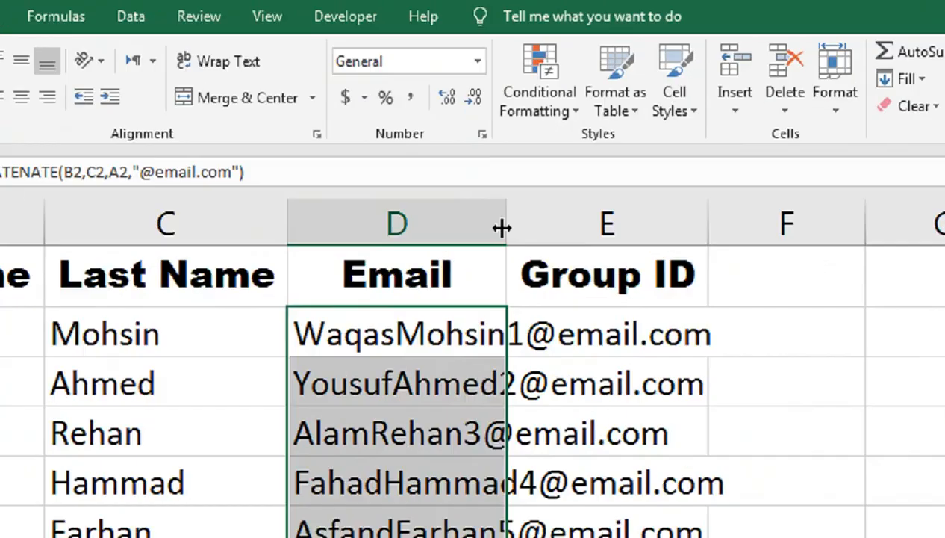
double_click(547, 165)
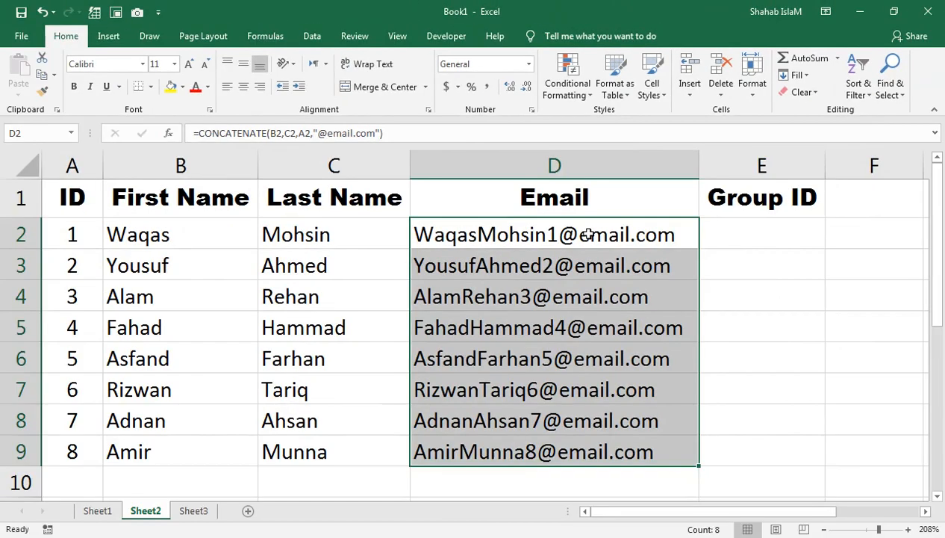
- Enter =LOWER(D2) in cell E2 and fill it down to E9
click(726, 242)
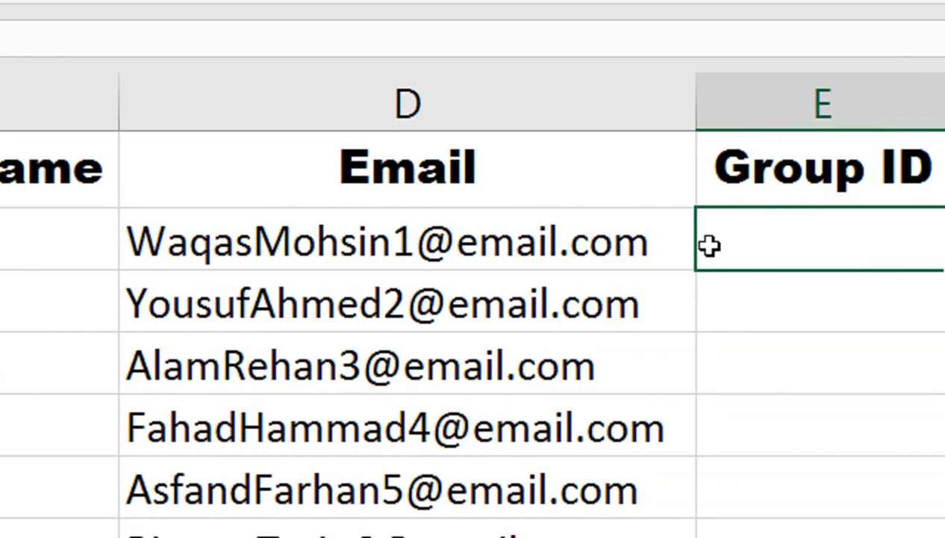
text(=lo)
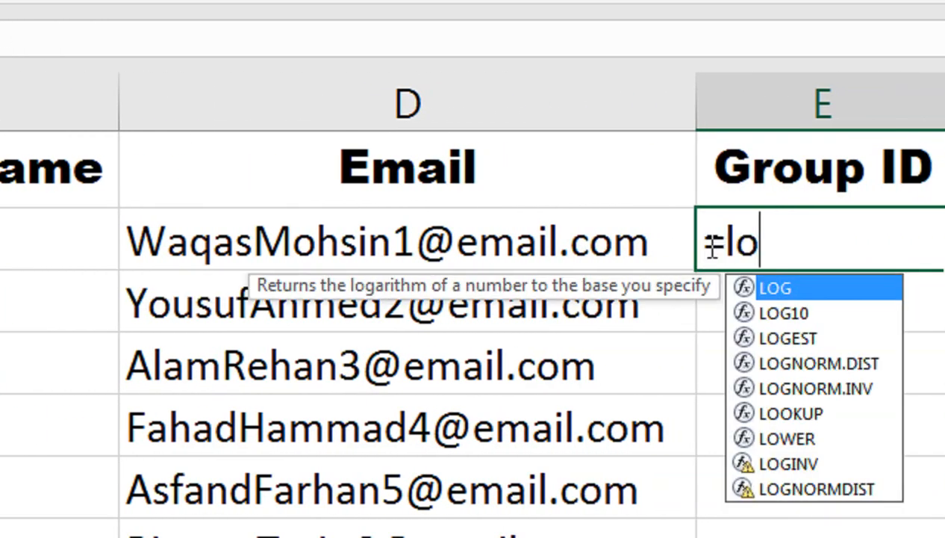
text(w)
key(Tab)
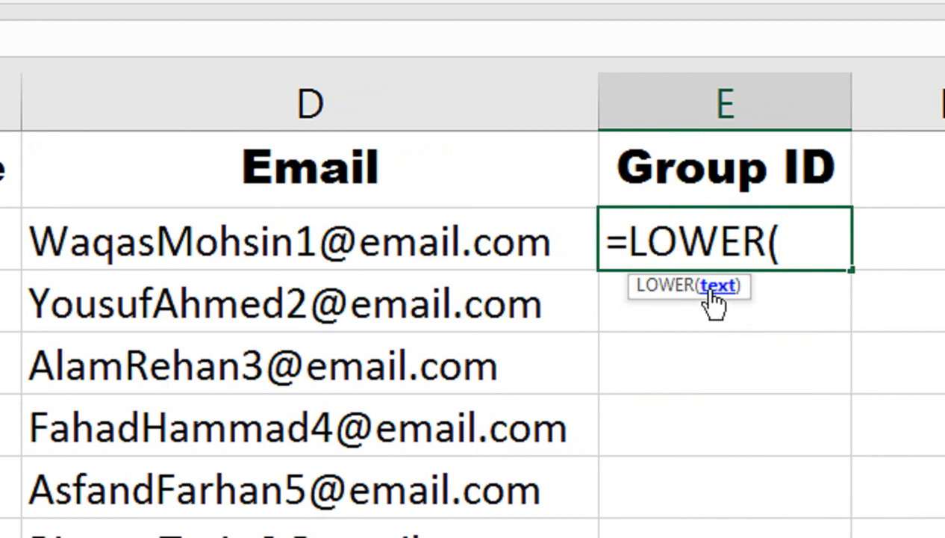
click(471, 261)
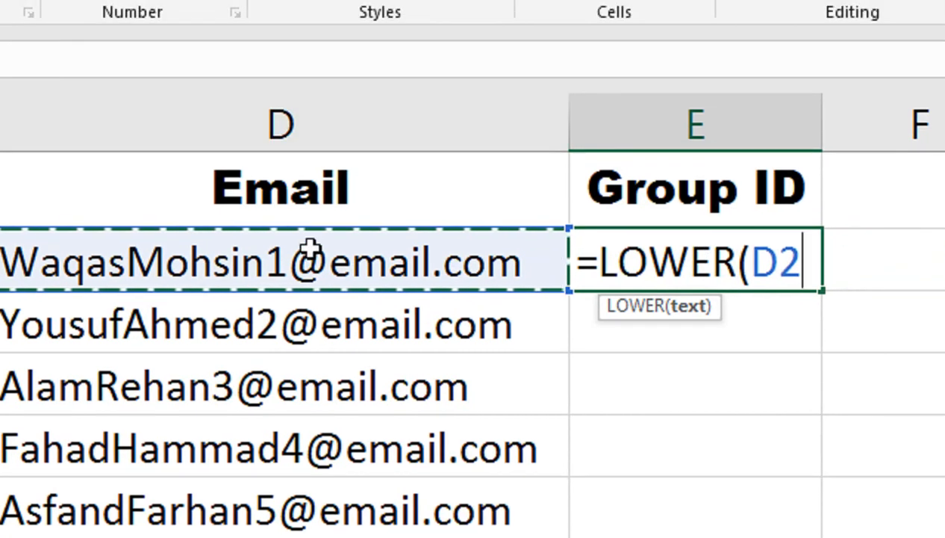
text())
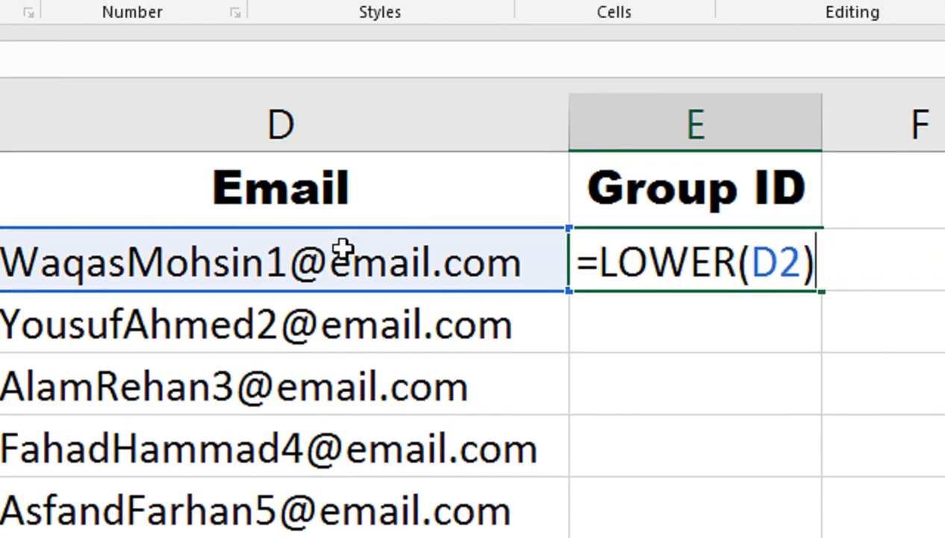
key(Return)
click(661, 250)
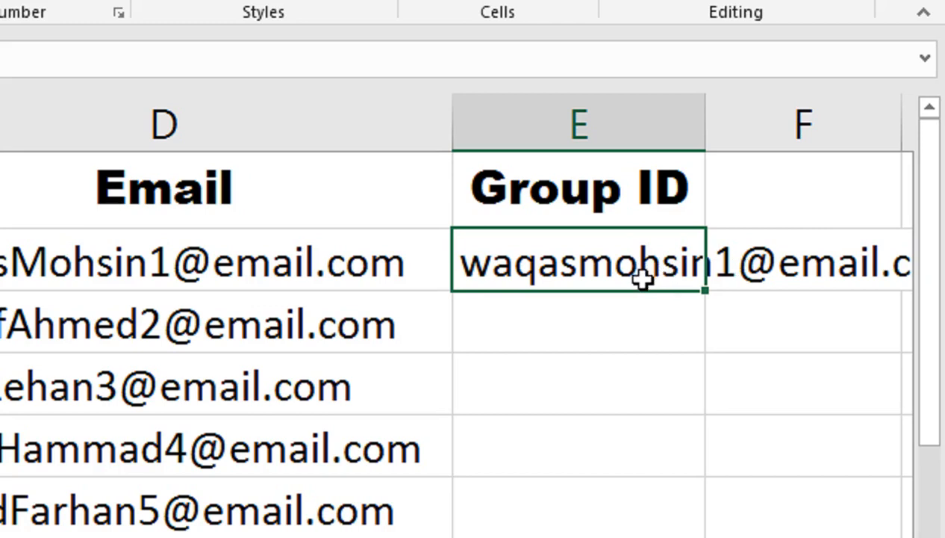
double_click(706, 293)
- Clear the email cells D2:D5 and undo the deletion
drag(439, 258, 375, 467)
key(Delete)
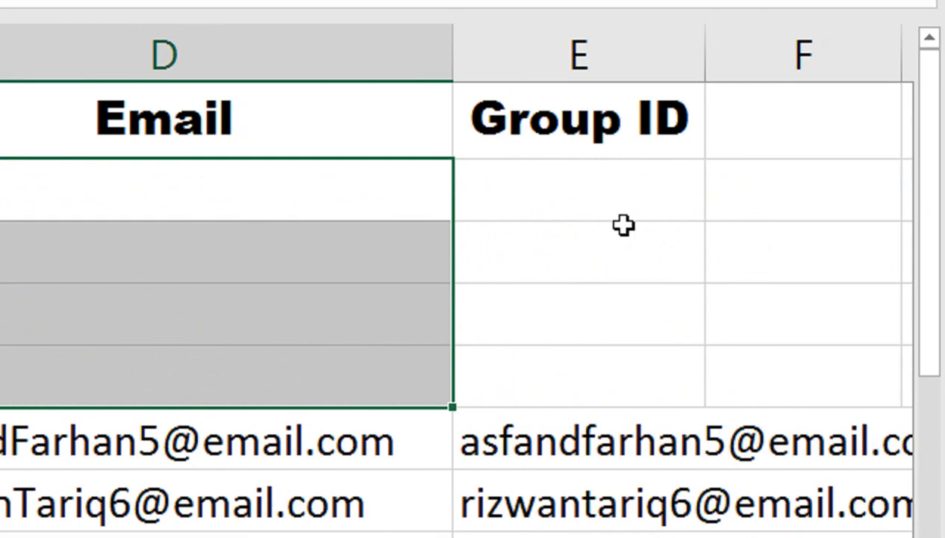
key(ctrl+z)
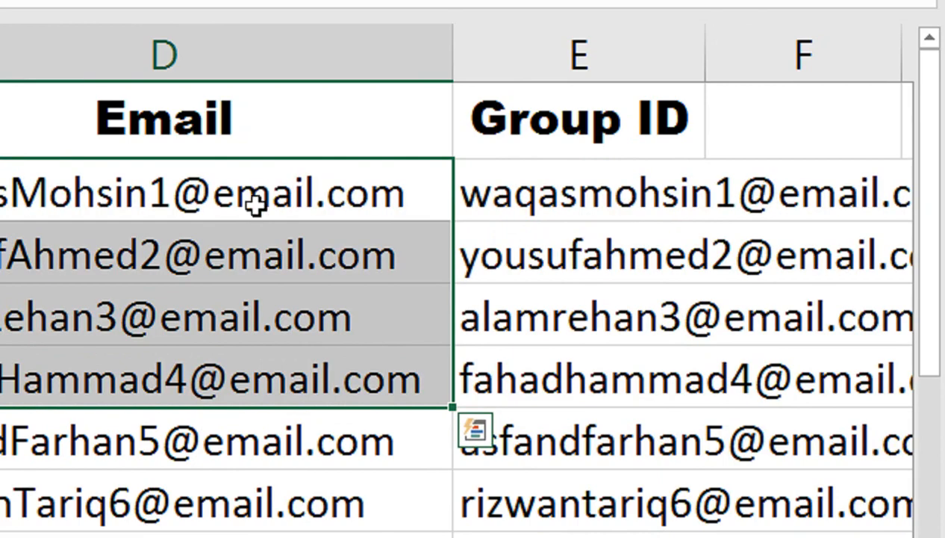
- Copy the lowercase emails in E2:E9 and paste them over the same cells as values only
click(504, 193)
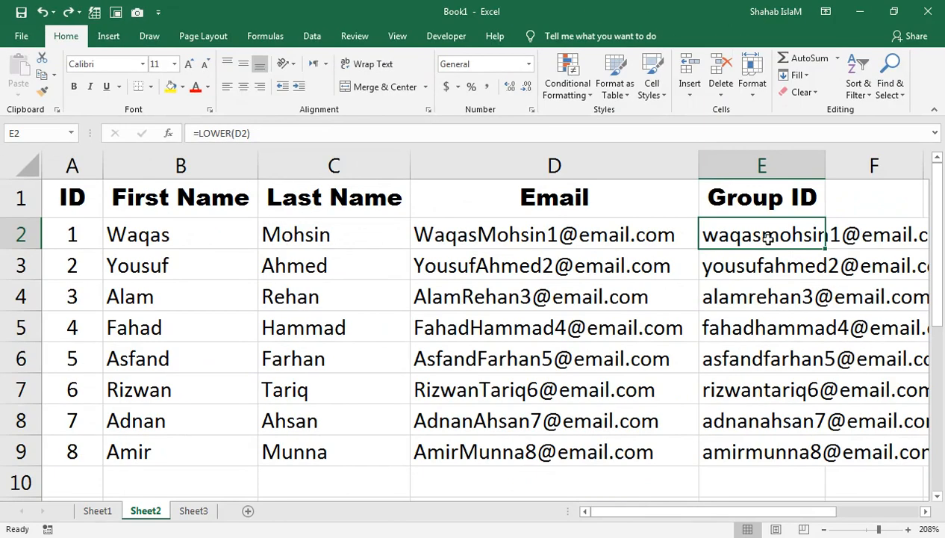
drag(768, 237, 759, 449)
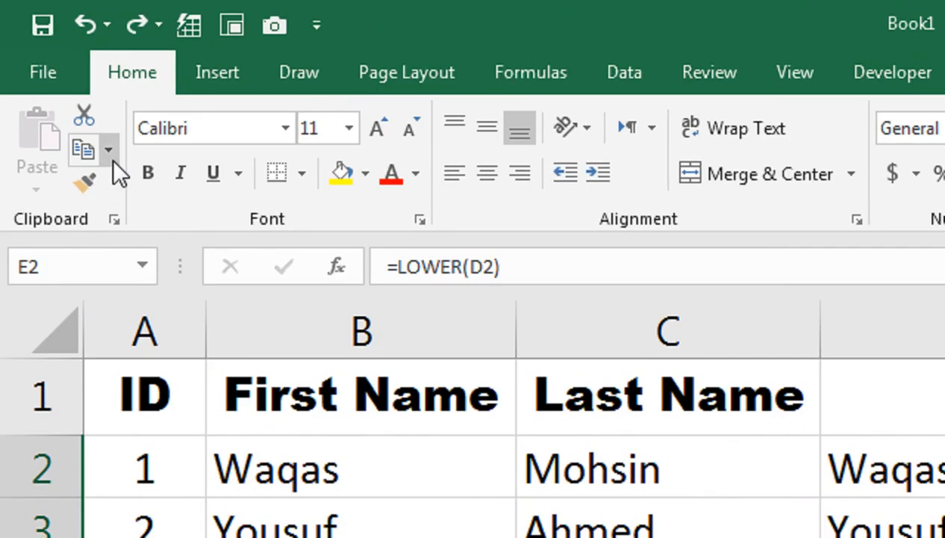
click(54, 74)
click(135, 189)
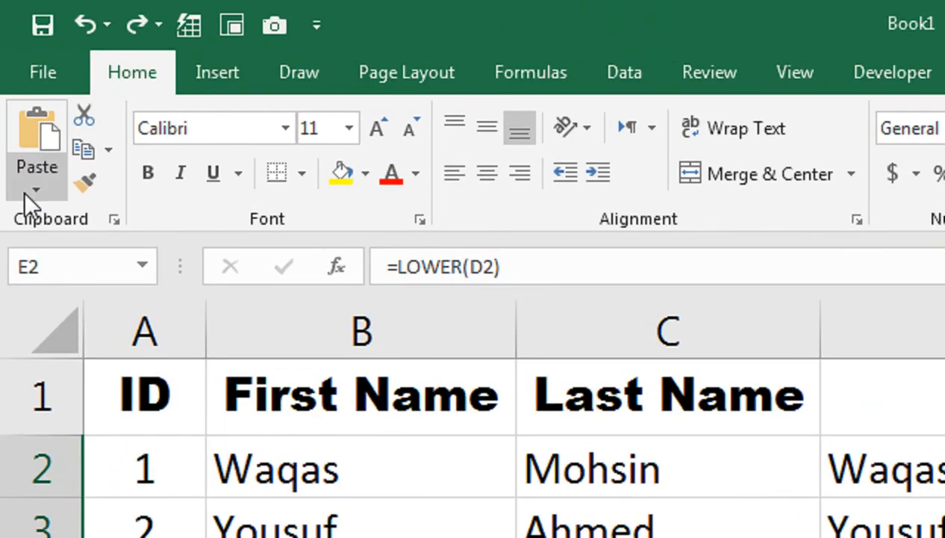
click(25, 191)
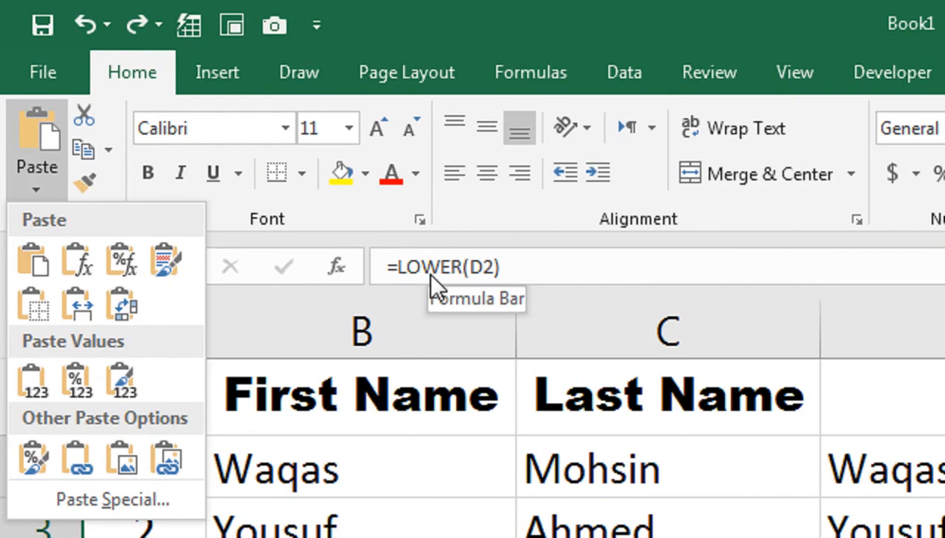
click(18, 384)
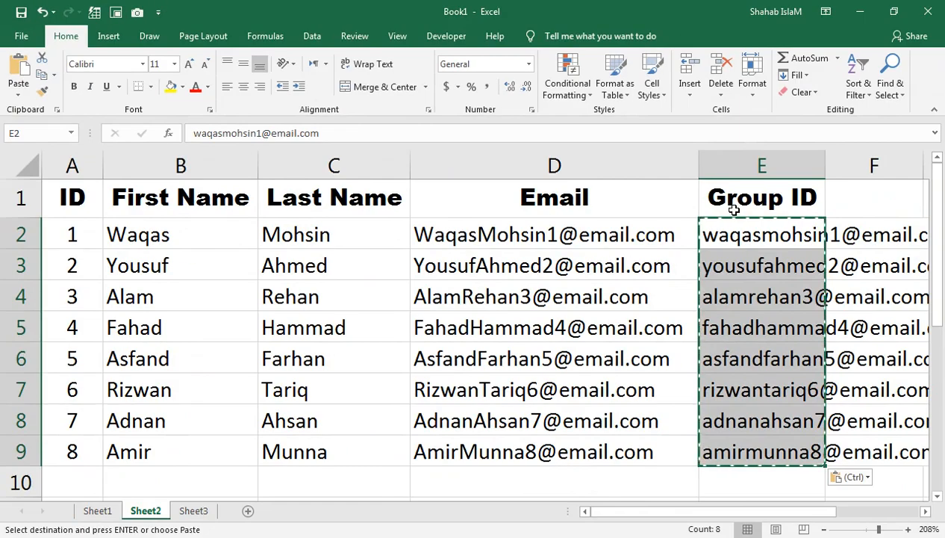
- Clear the mixed-case emails in D2:D9 and move the lowercase emails from E2:E9 into the Email column
drag(641, 235, 631, 442)
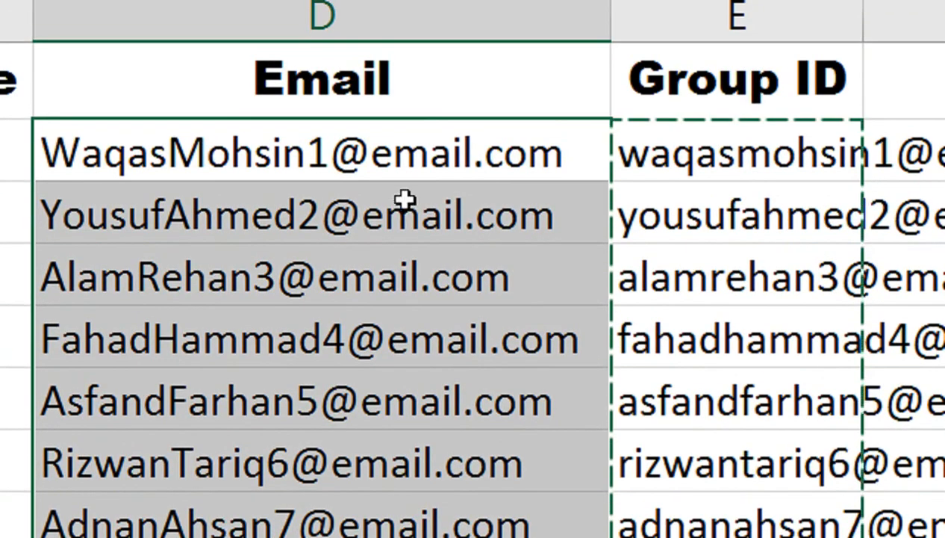
key(Delete)
drag(672, 153, 673, 537)
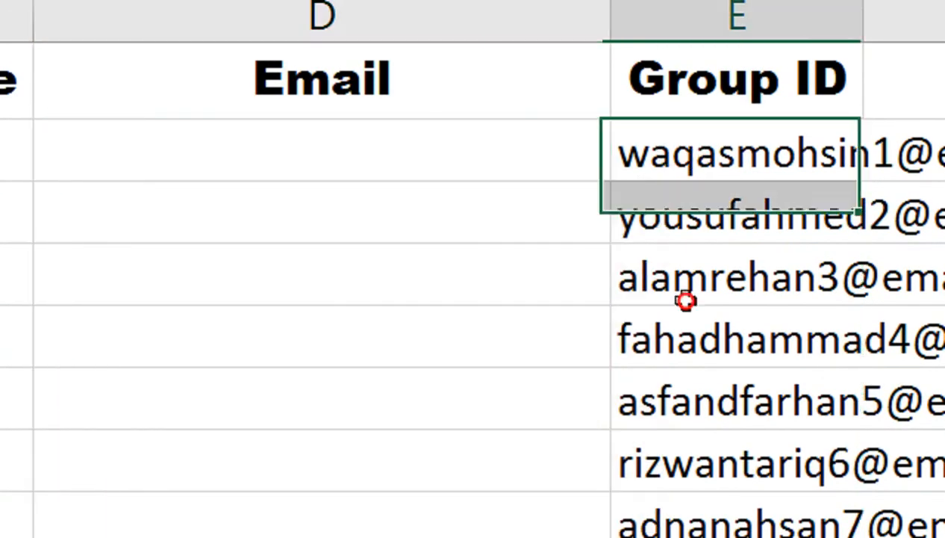
drag(672, 407, 671, 401)
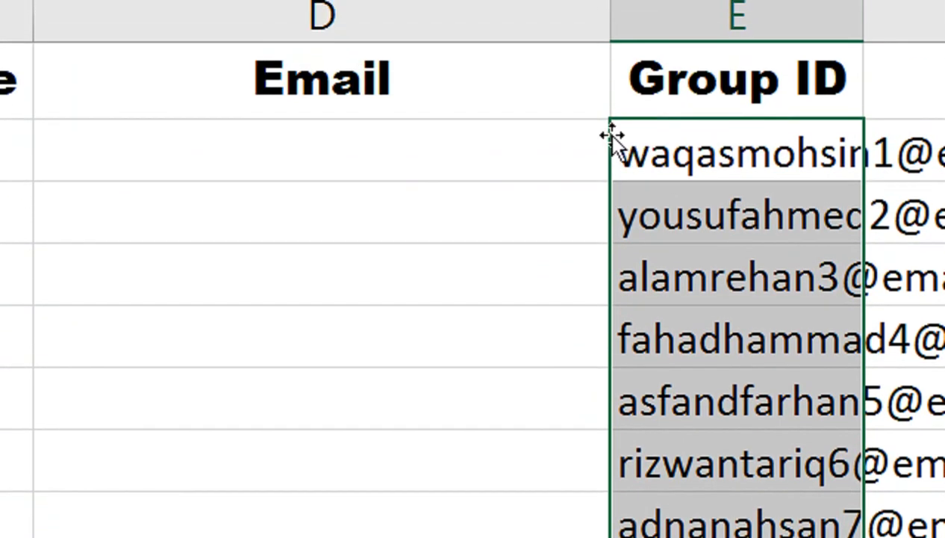
drag(611, 136, 515, 138)
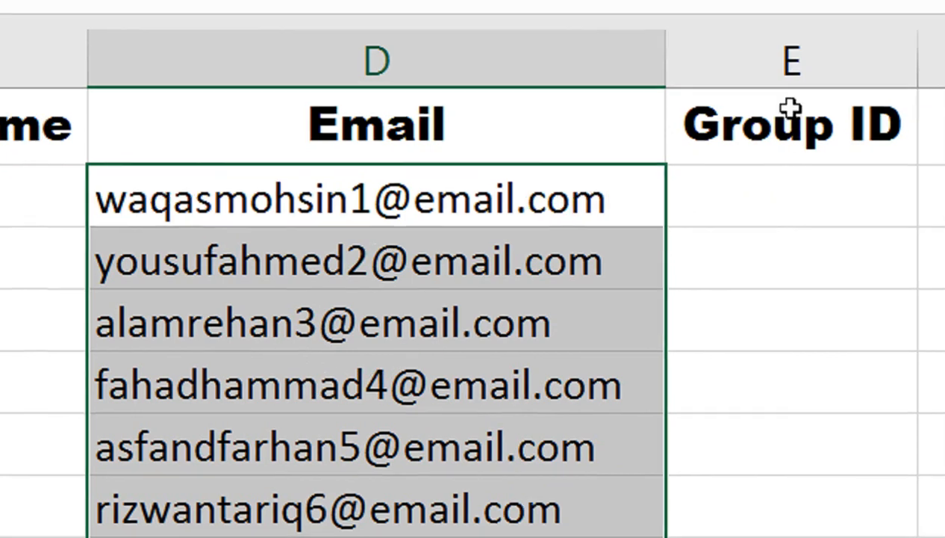
- Enter the group IDs 1, 2 and 3 in cells E2, E5 and E8
click(788, 203)
text(1)
key(Return)
key(Return)
key(Return)
text(2)
key(Return)
key(Return)
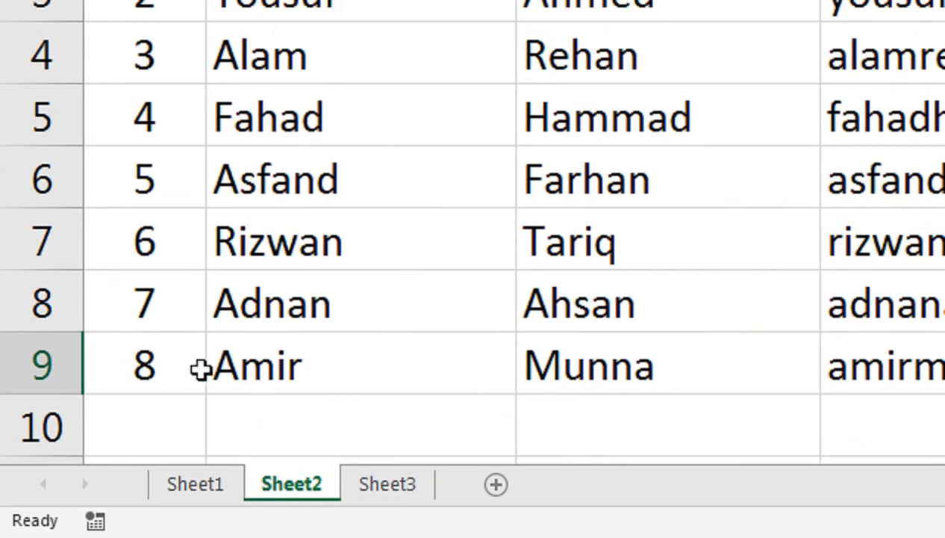
- Add a record in row 10 with ID 9 and the person's first and last name
click(87, 475)
text(9)
key(Tab)
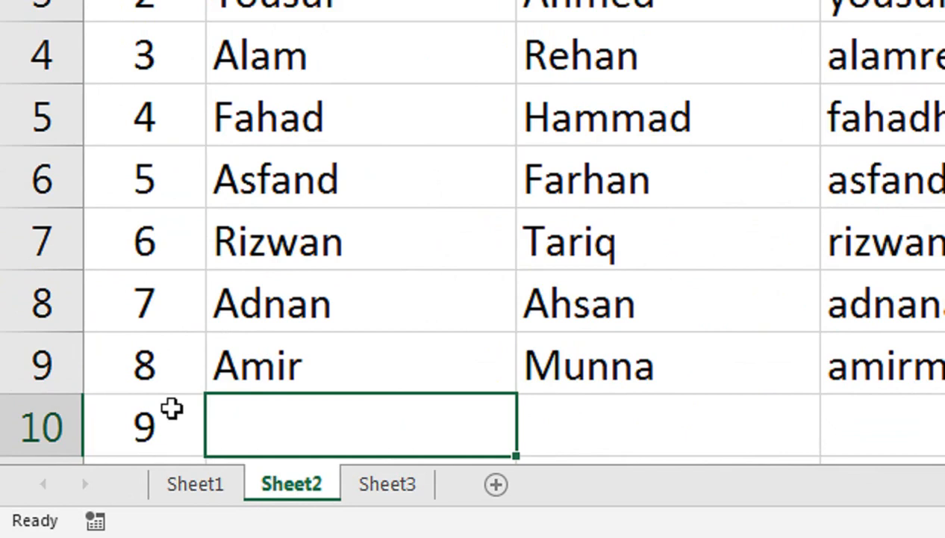
text(SHa)
key(BackSpace)
key(BackSpace)
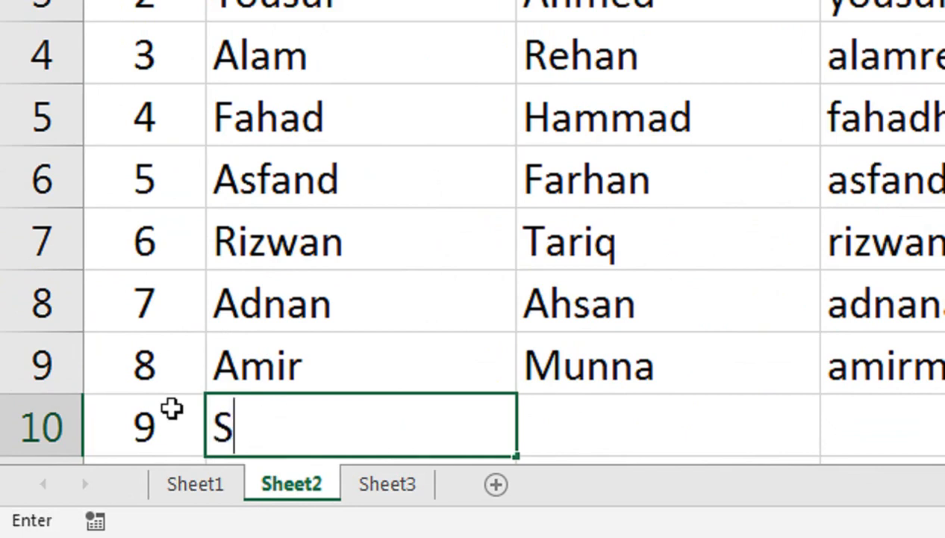
text(yed)
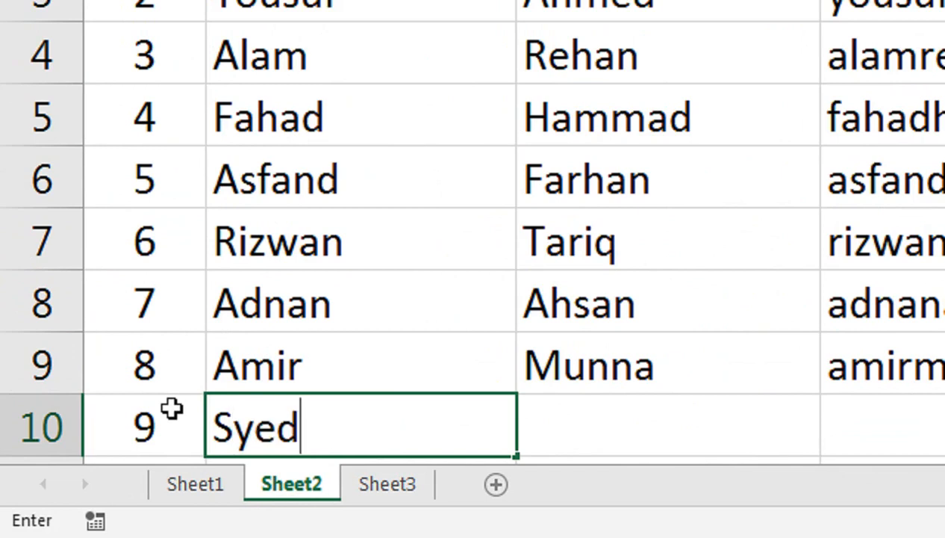
key(Tab)
text(Sa)
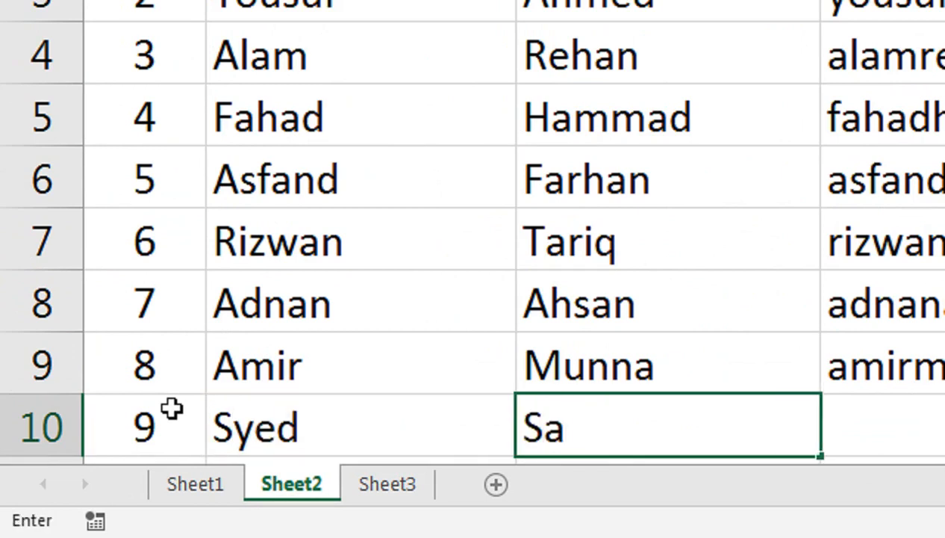
text(jid)
key(Tab)
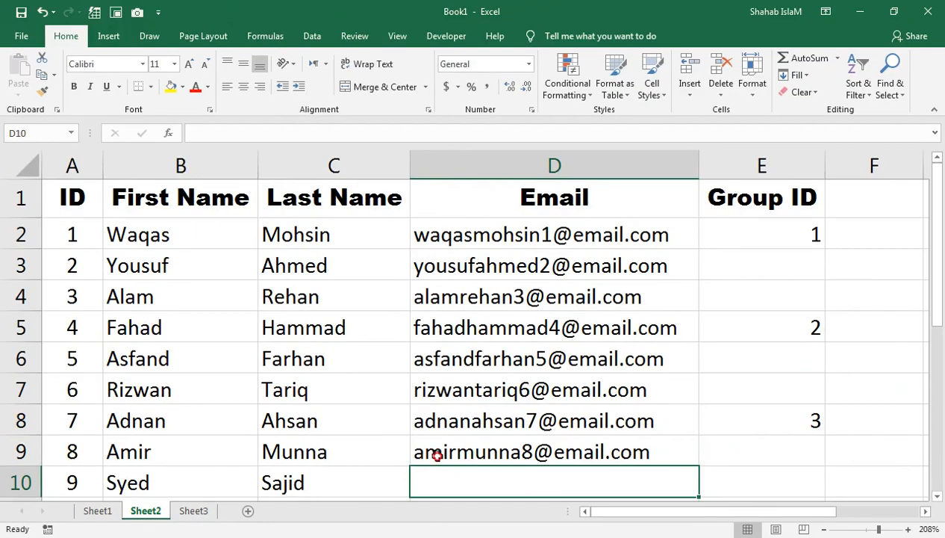
- Begin a CONCAT formula in cell D10 with B10, C10 and A10 as its first three arguments
click(437, 456)
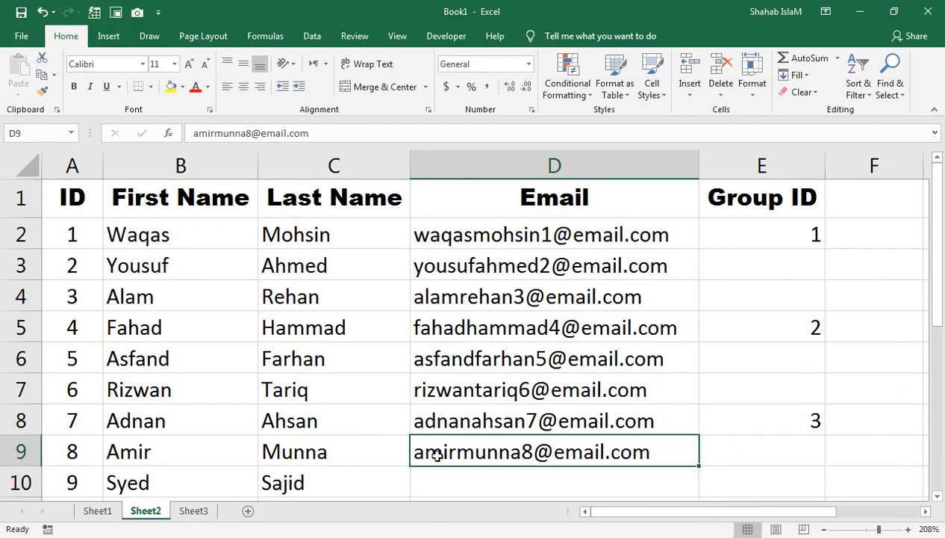
click(472, 481)
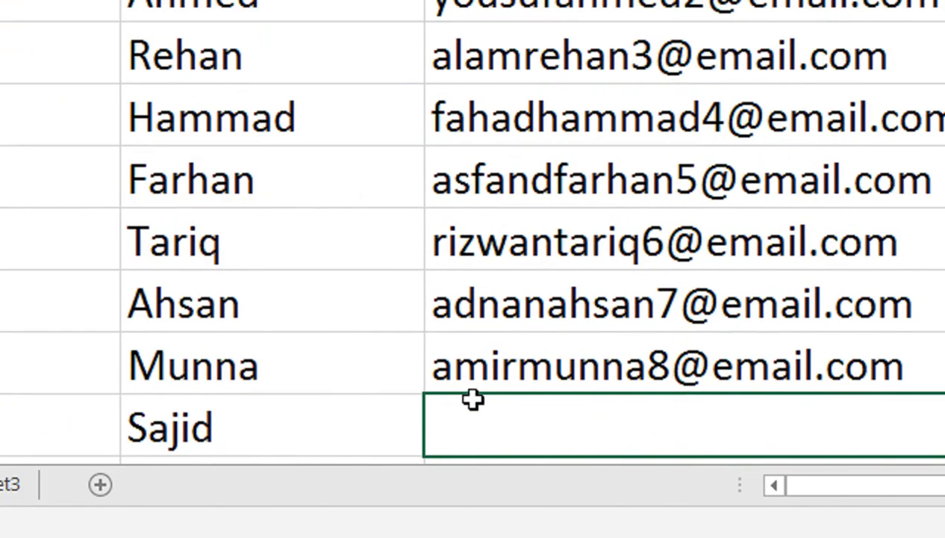
text(=con)
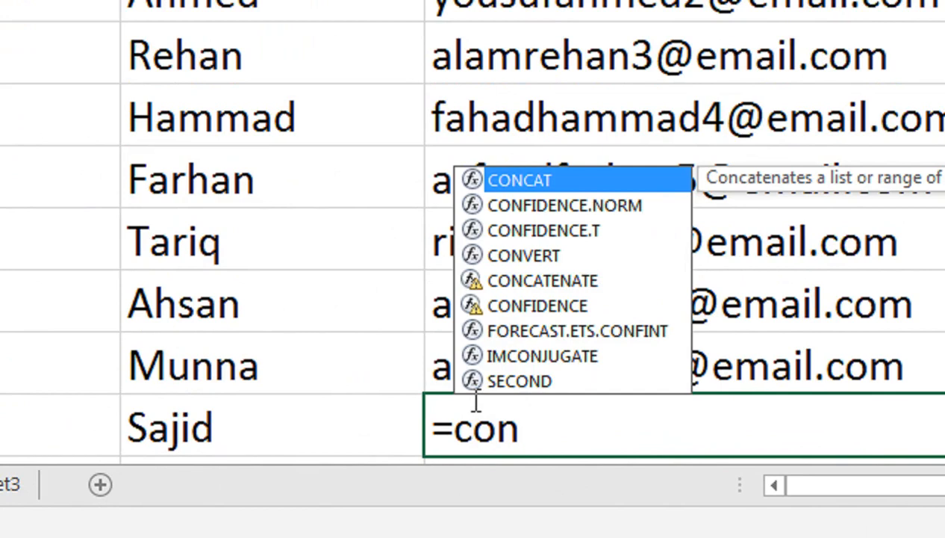
key(Tab)
key(Left)
key(Left)
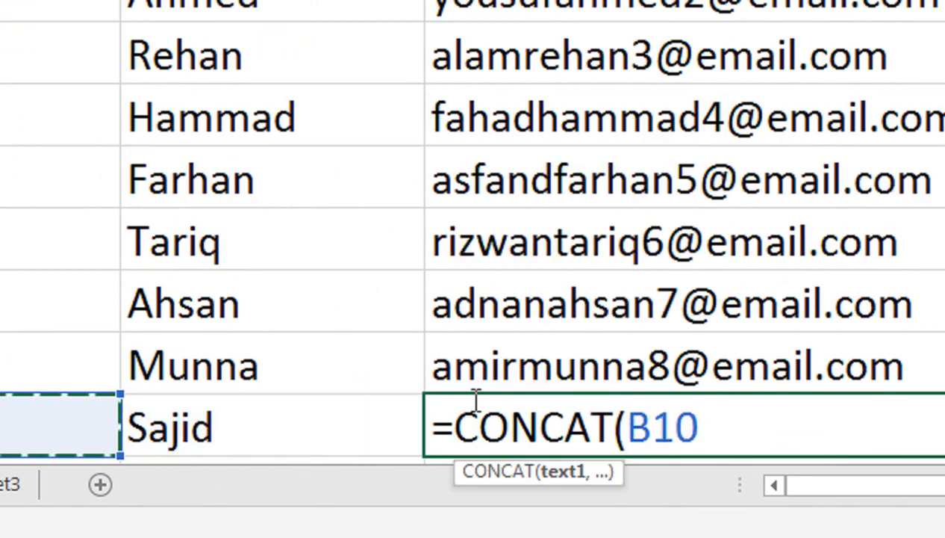
text(,)
key(Left)
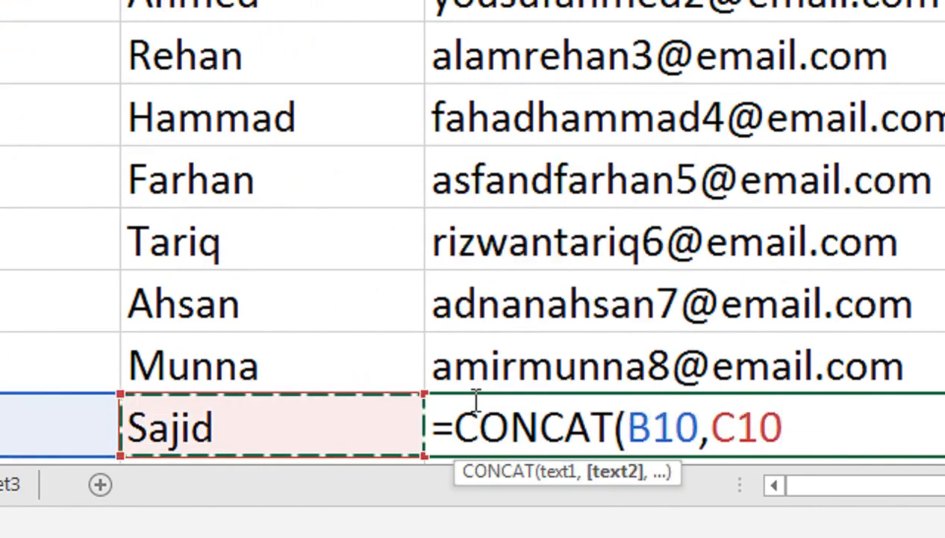
text(,)
key(Left)
key(Left)
key(Left)
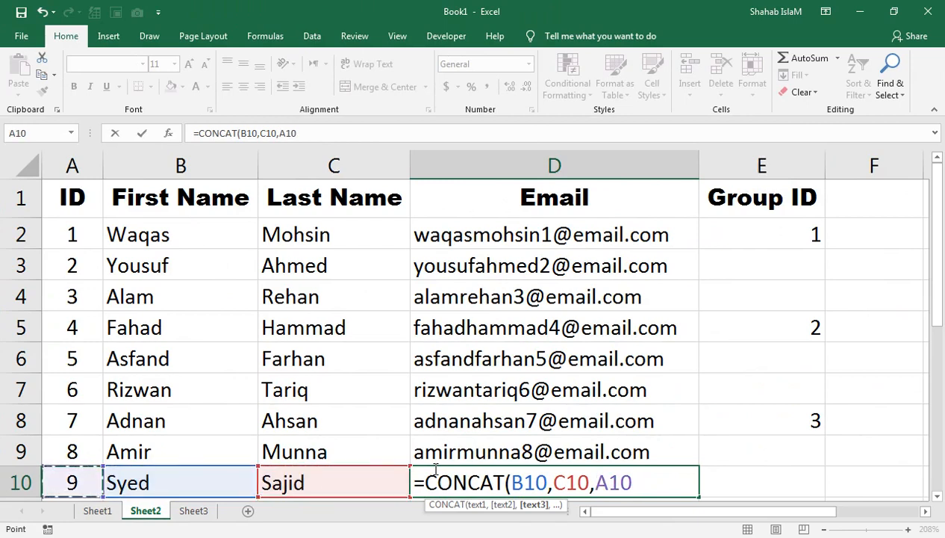
text(,)
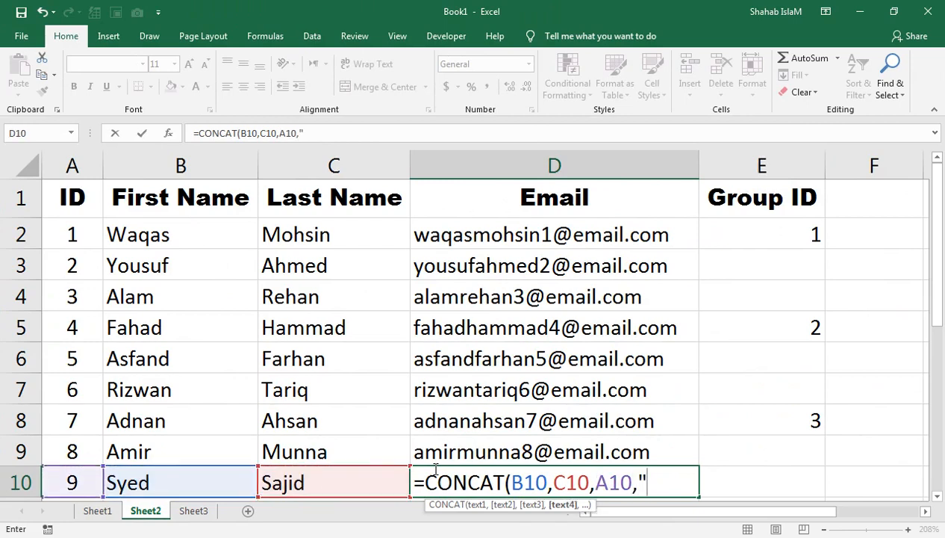
text("@email.com)
key(Return)
click(448, 354)
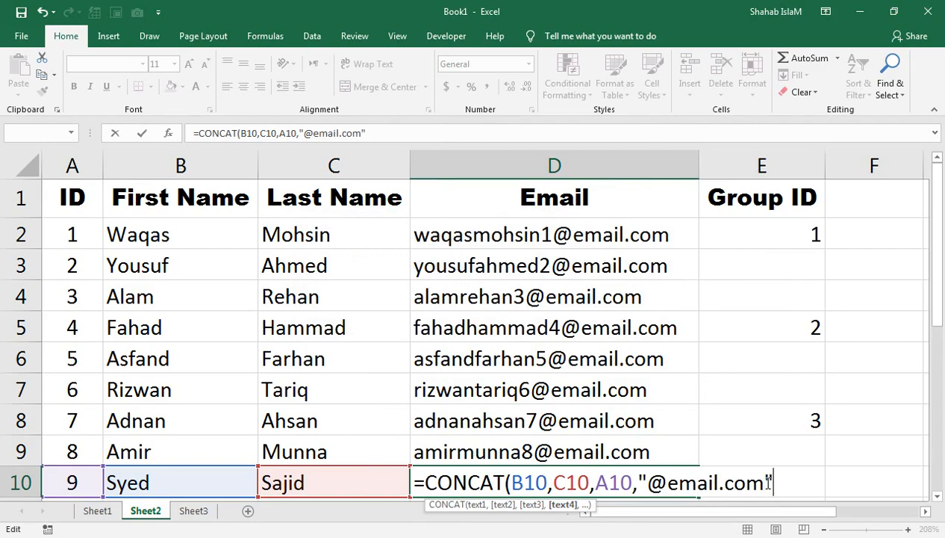
text()))
key(BackSpace)
key(Return)
click(650, 449)
scroll(646, 450, up, 1)
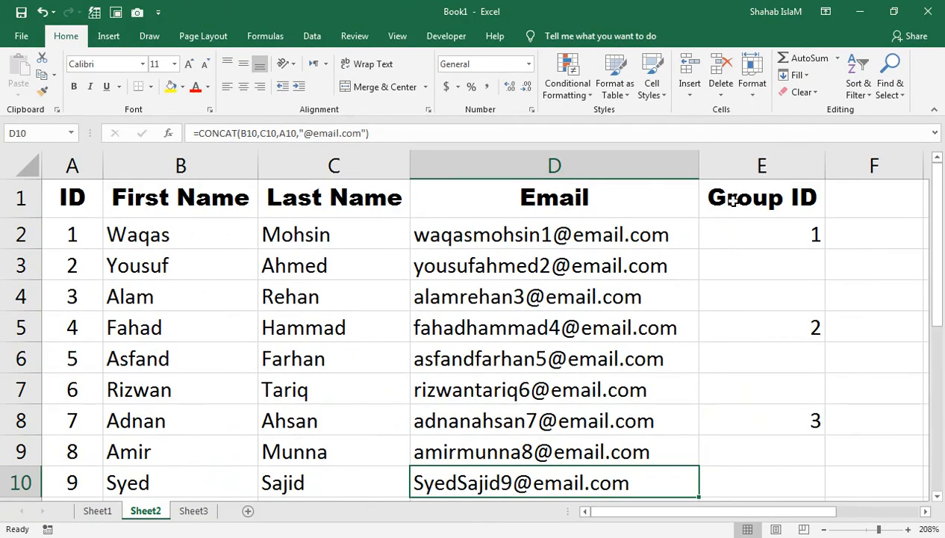
click(738, 194)
drag(738, 195, 26, 477)
click(656, 284)
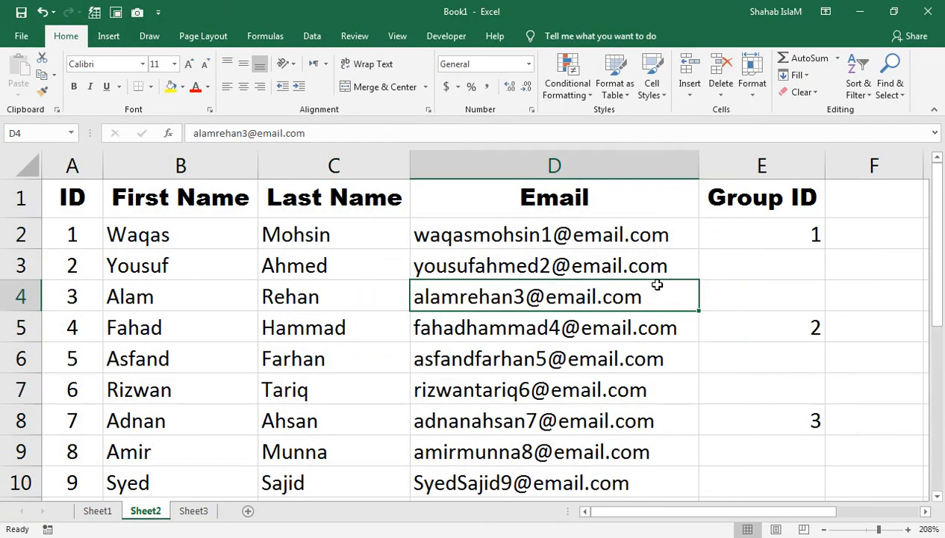
click(720, 235)
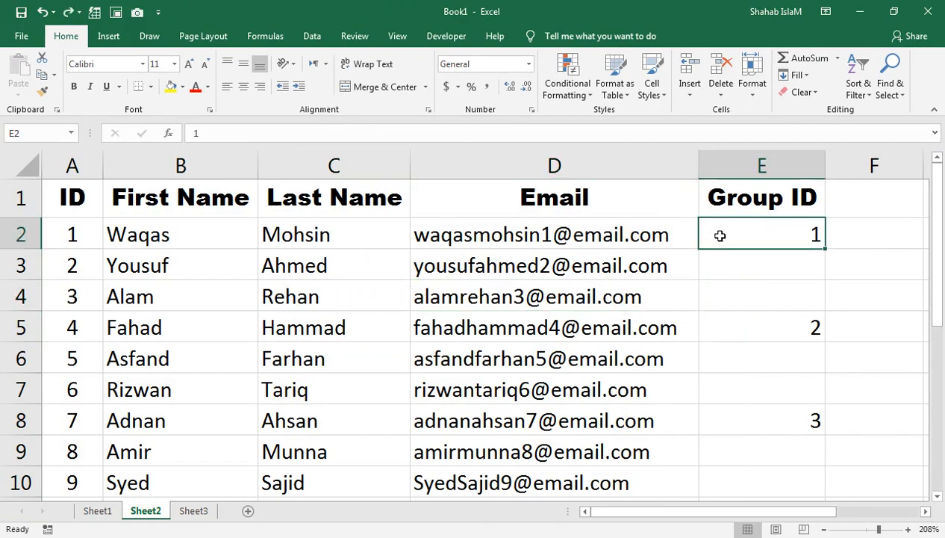
- Convert A1:E10 into a table with headers and apply the Light Green, Table Style Light 21 style
drag(738, 203, 74, 481)
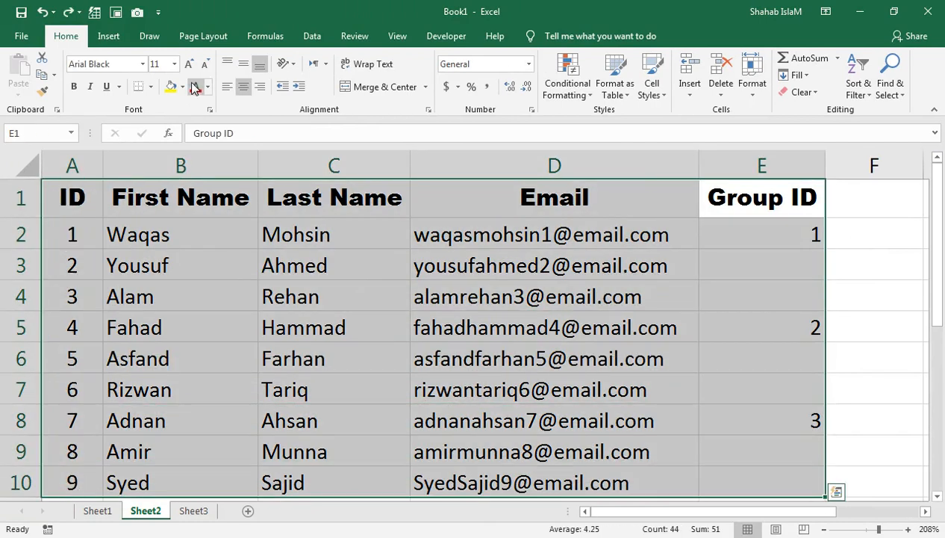
click(109, 39)
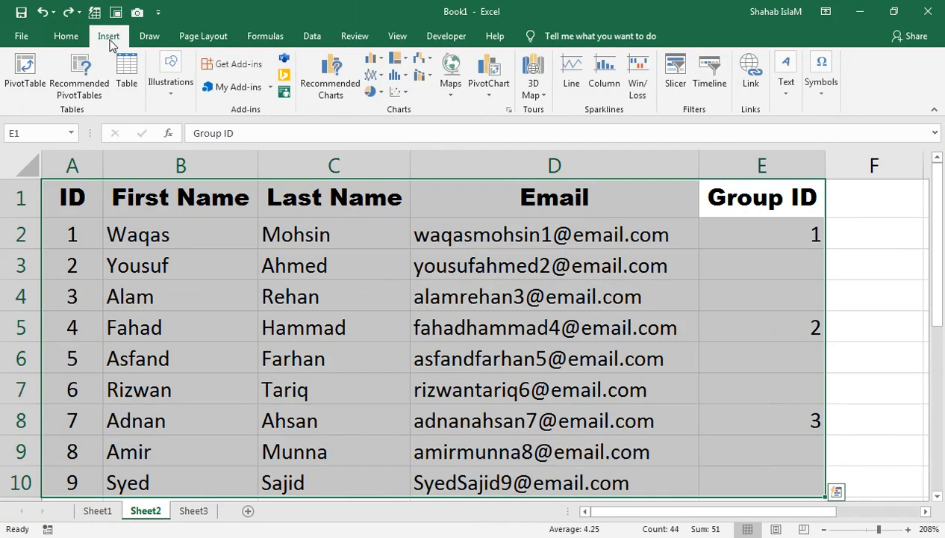
click(117, 83)
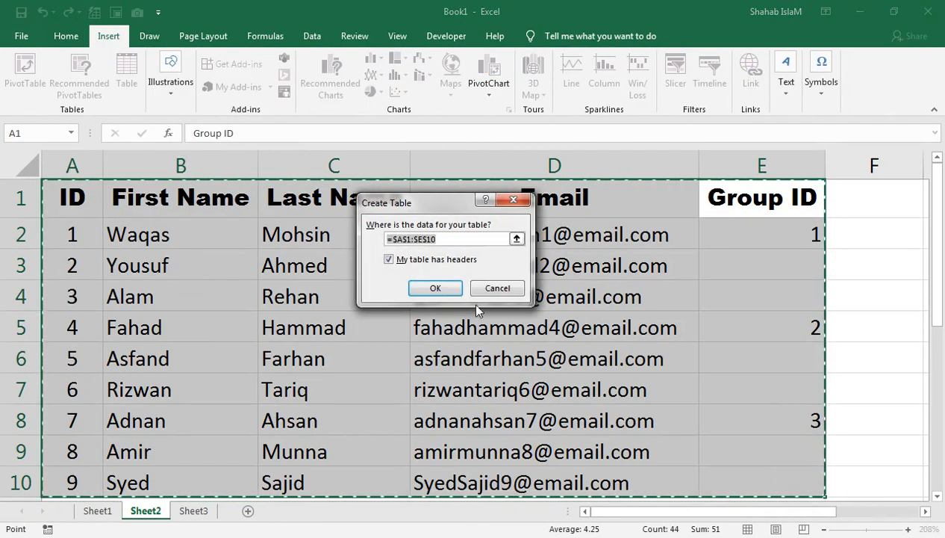
click(427, 286)
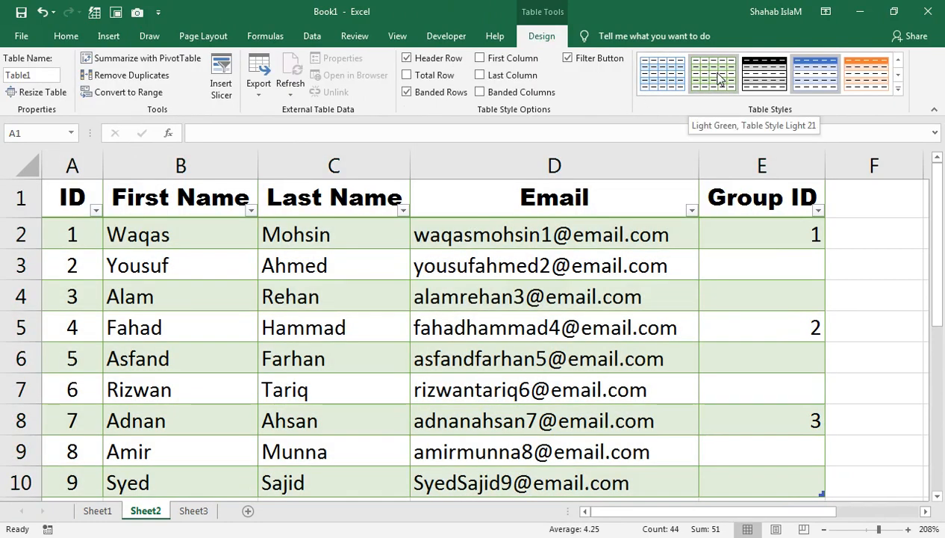
click(718, 78)
- Enter a formula in cell E3 that references the group ID in E2, and undo the entry
click(734, 260)
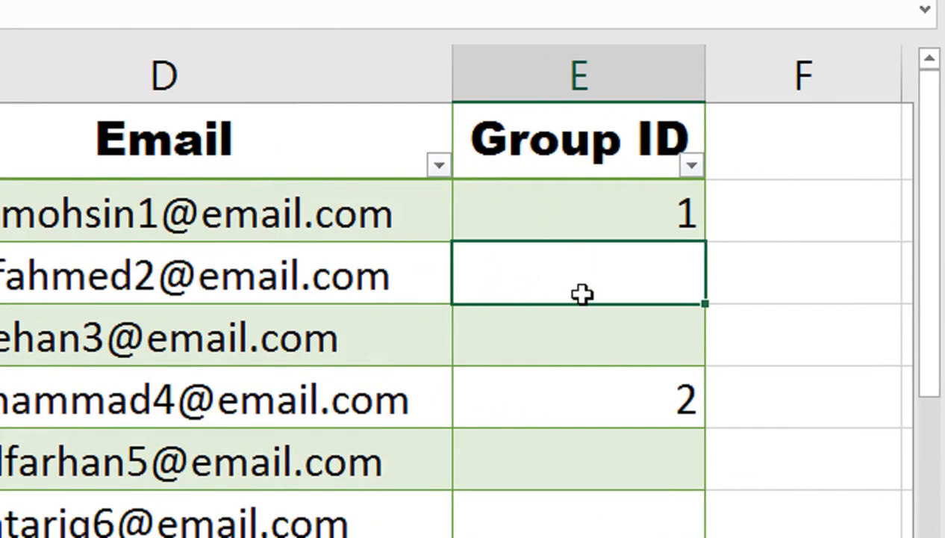
text(=)
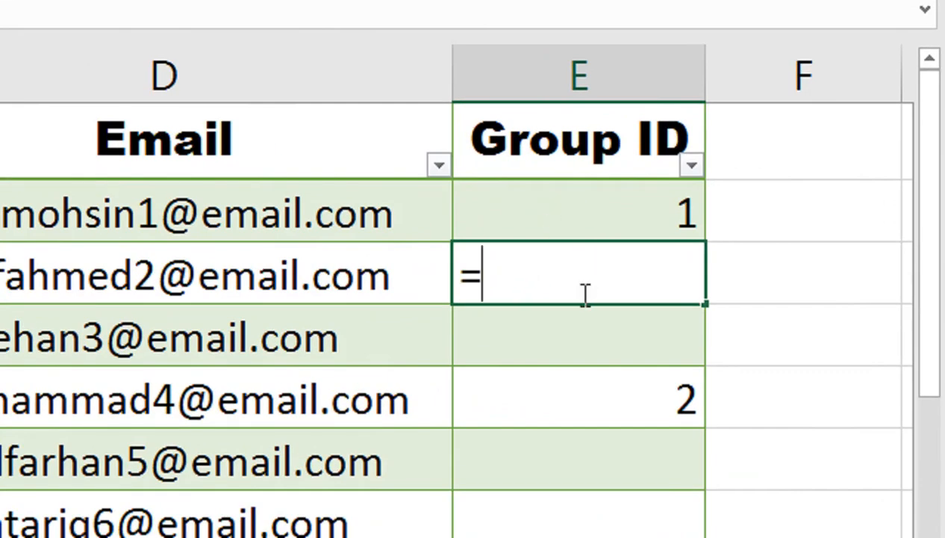
click(577, 234)
key(Return)
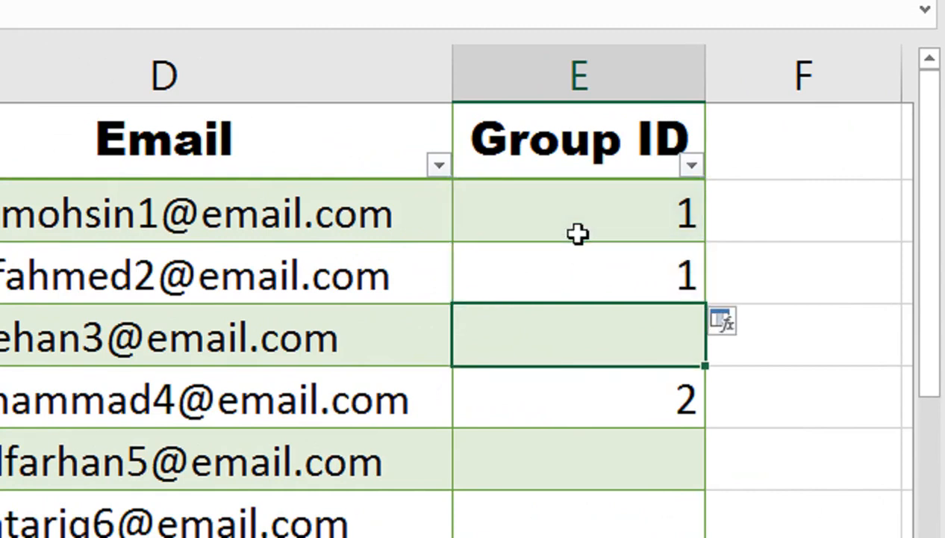
key(ctrl+z)
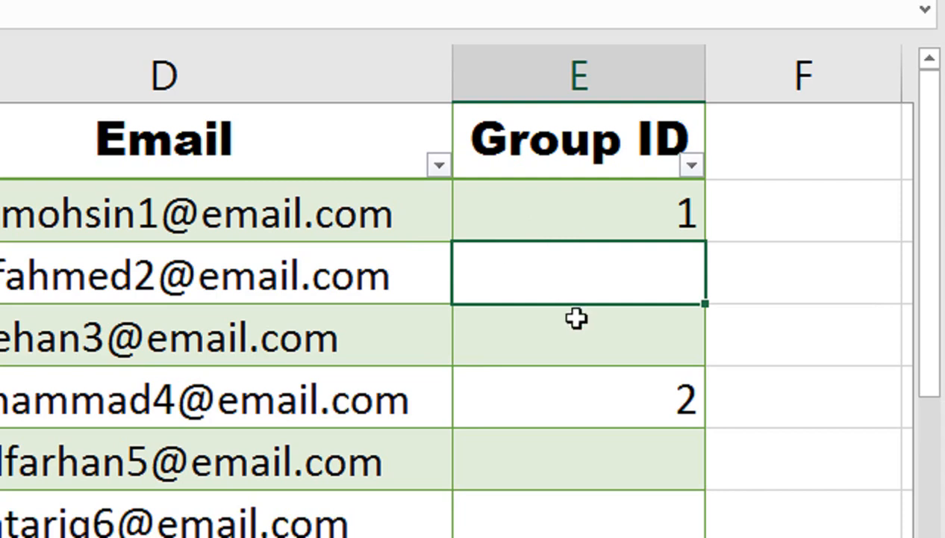
- Select only the blank cells within E3:E10 of the Group ID column using Go To Special
drag(576, 280, 534, 537)
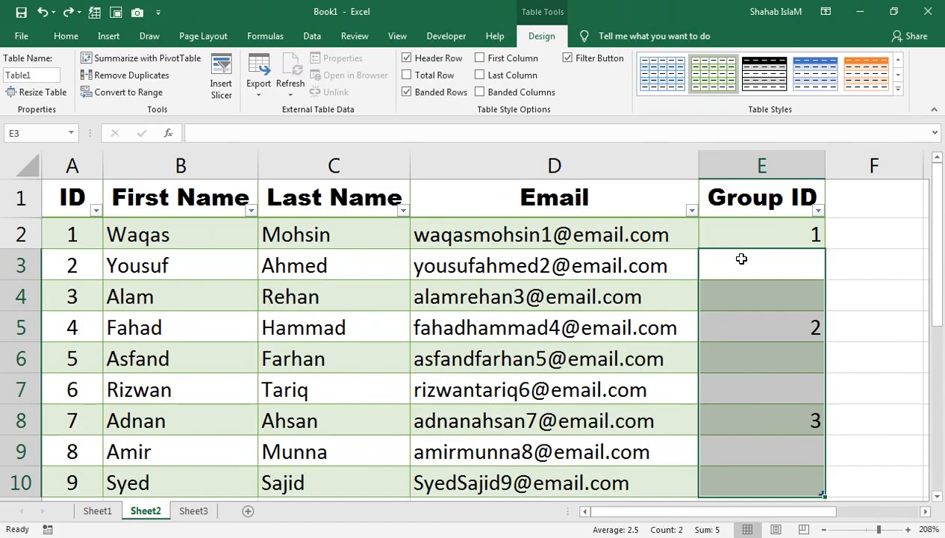
key(ctrl+g)
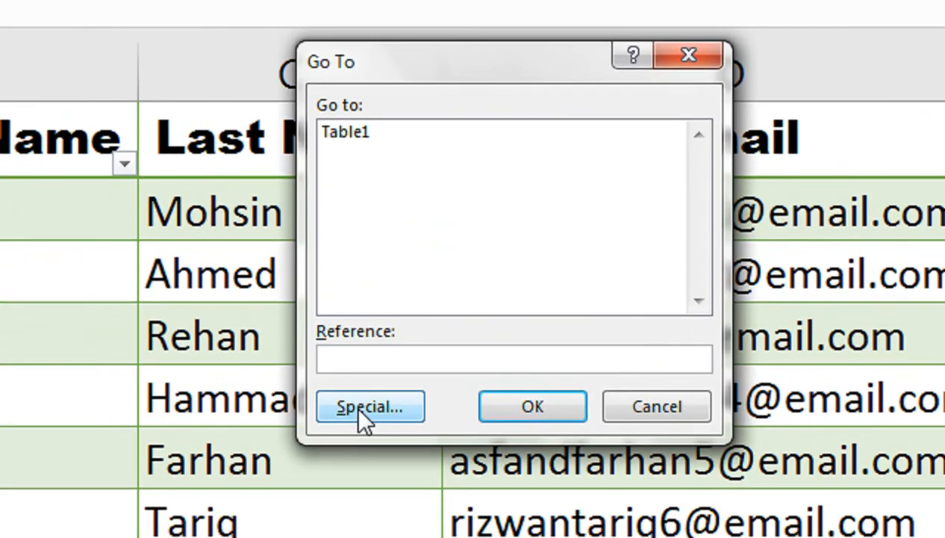
click(370, 475)
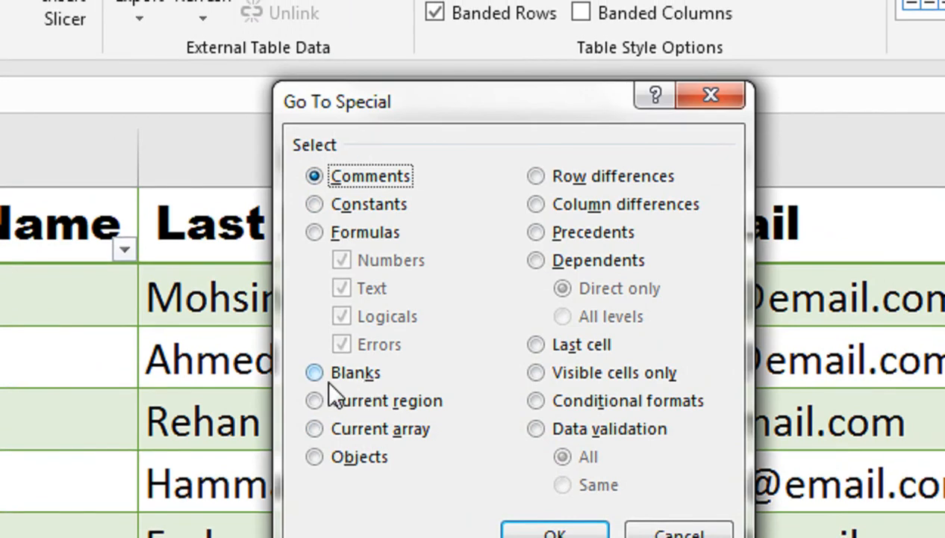
click(317, 373)
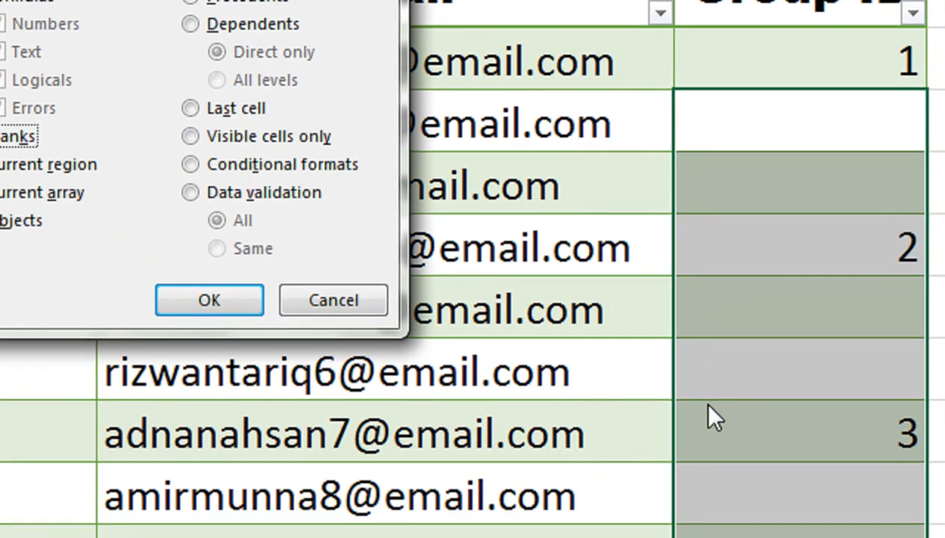
click(227, 299)
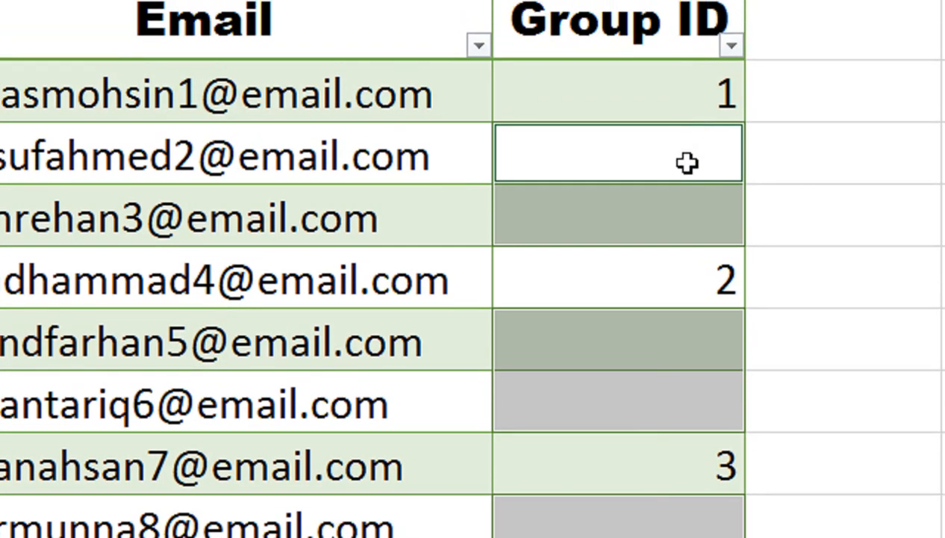
- Fill all the selected blank Group ID cells at once with the formula =E2, referencing the cell directly above
double_click(687, 163)
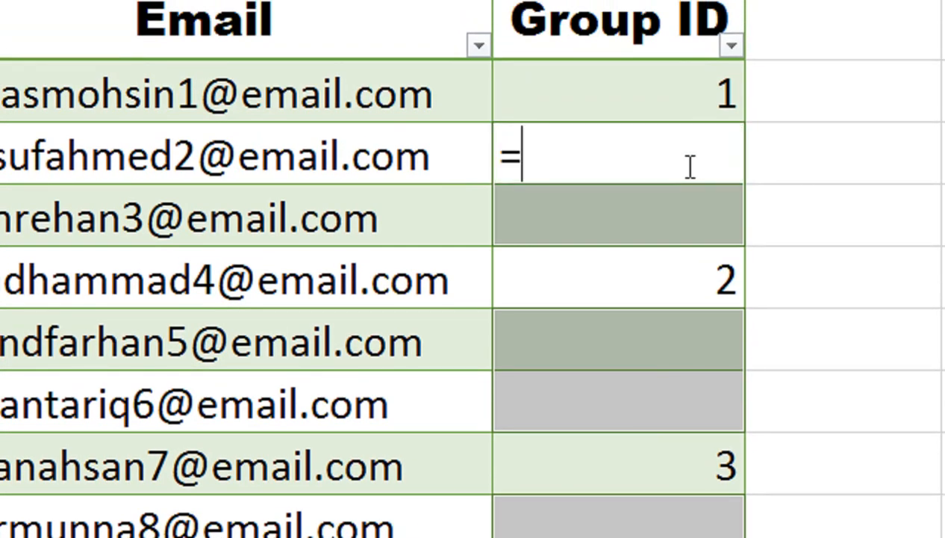
text(=)
click(686, 101)
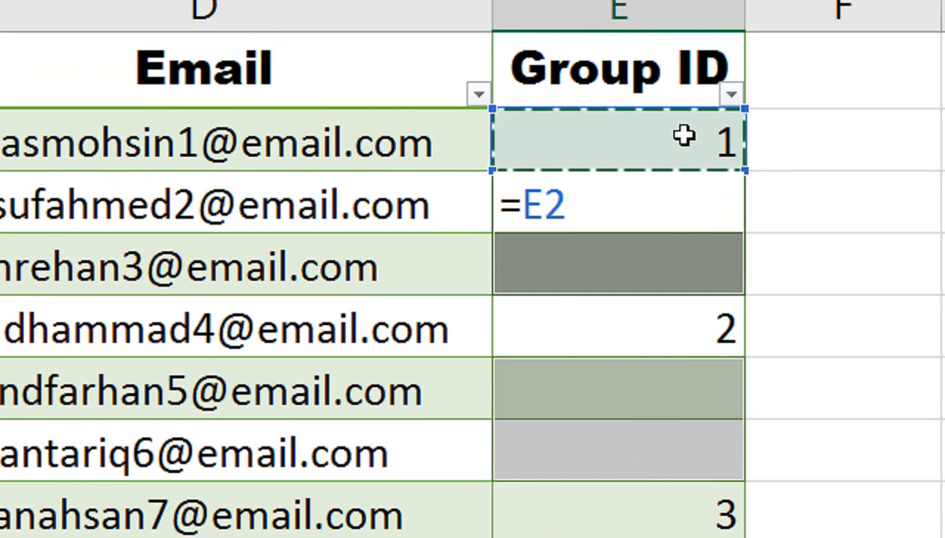
key(ctrl+Return)
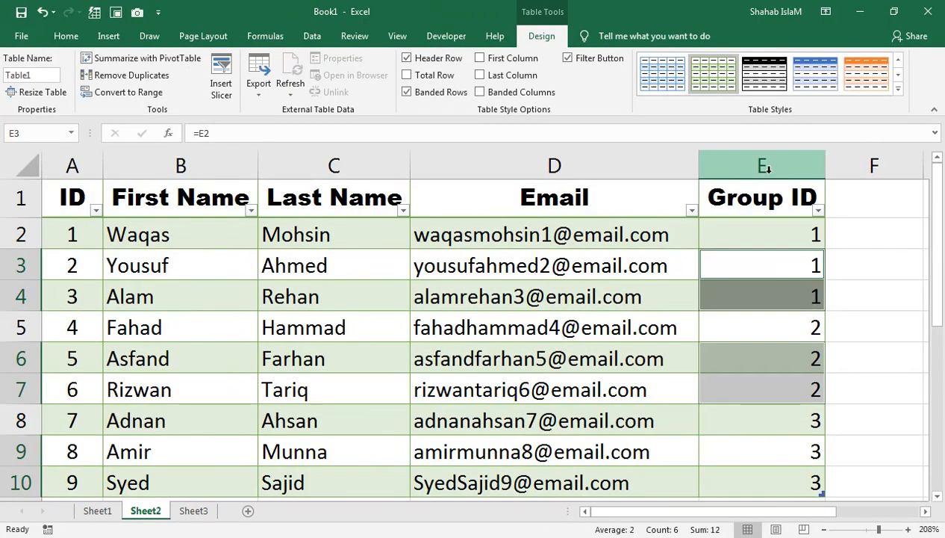
- Center the contents of the entire Group ID column E horizontally
click(759, 166)
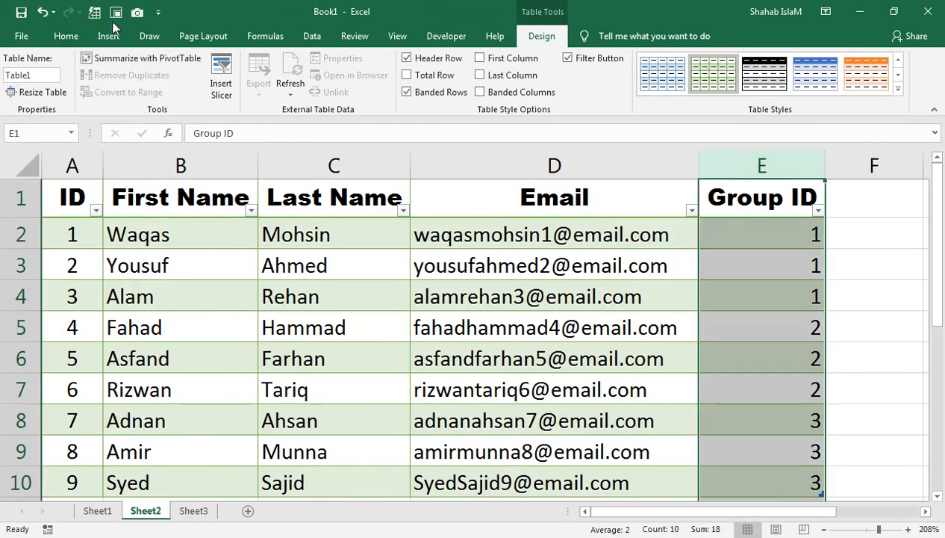
click(68, 36)
click(245, 88)
click(761, 238)
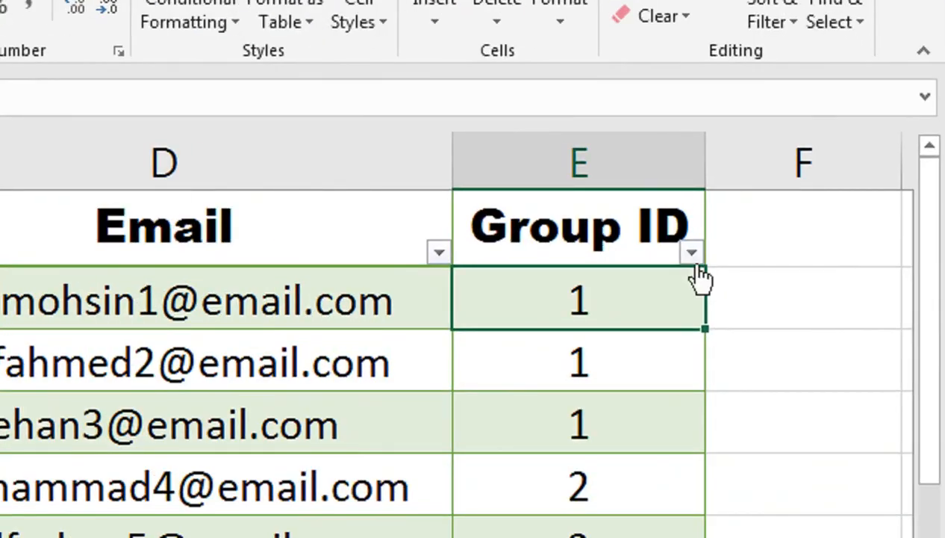
- Filter the table's Group ID column to show only the rows of group 1
click(818, 210)
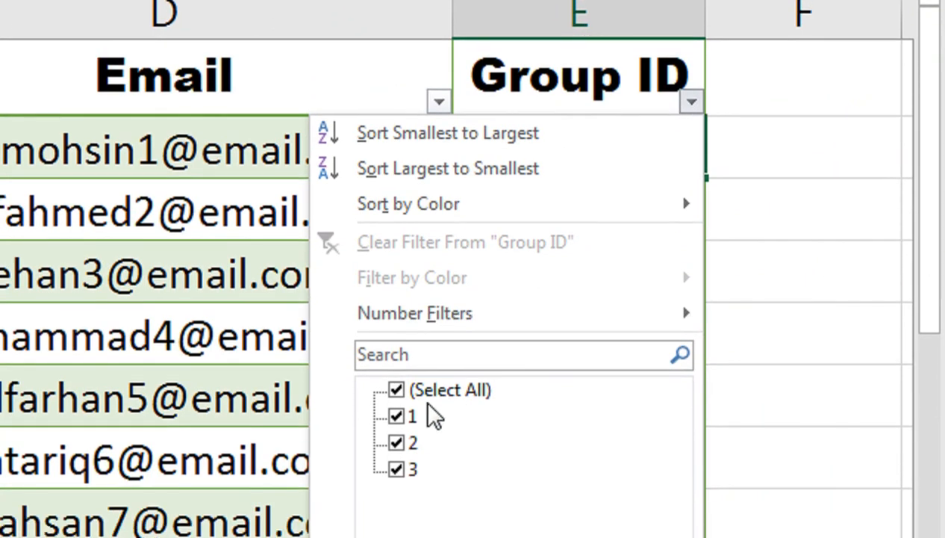
click(399, 391)
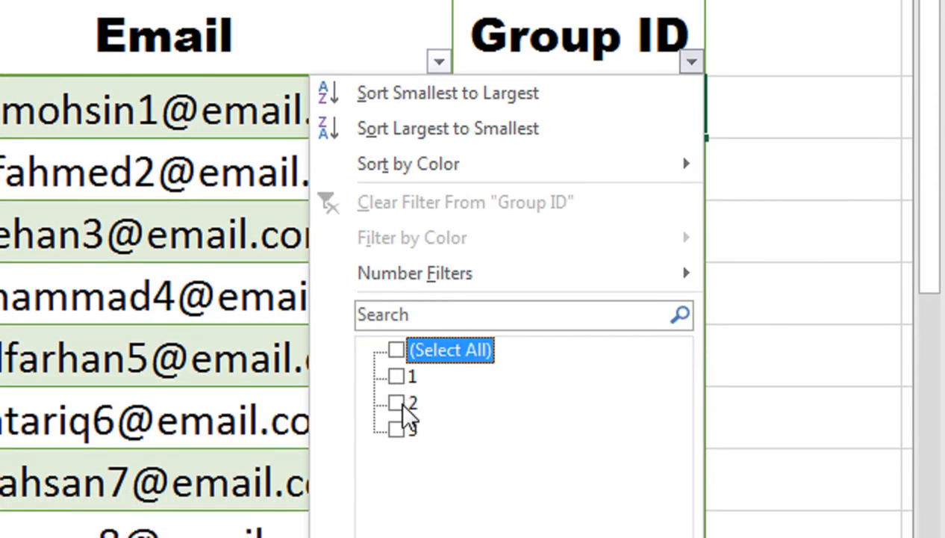
click(398, 377)
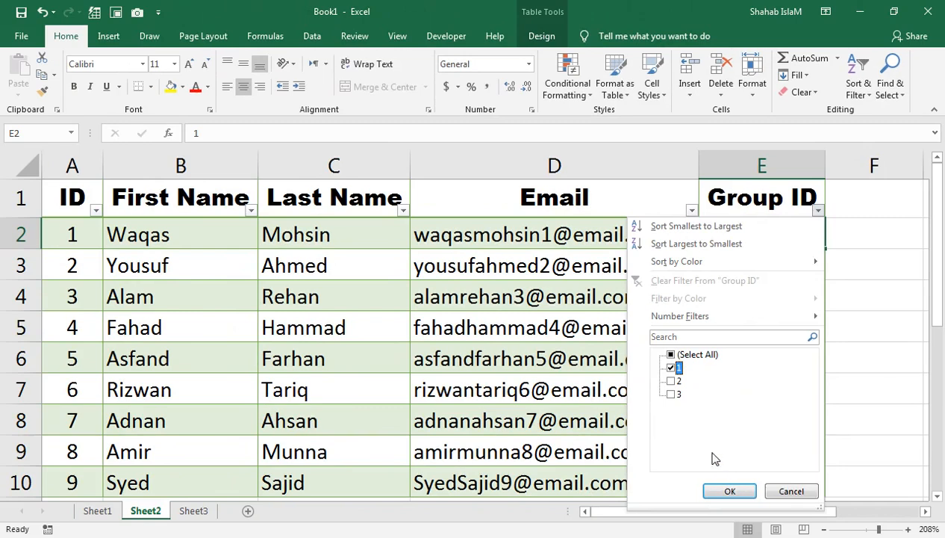
click(729, 491)
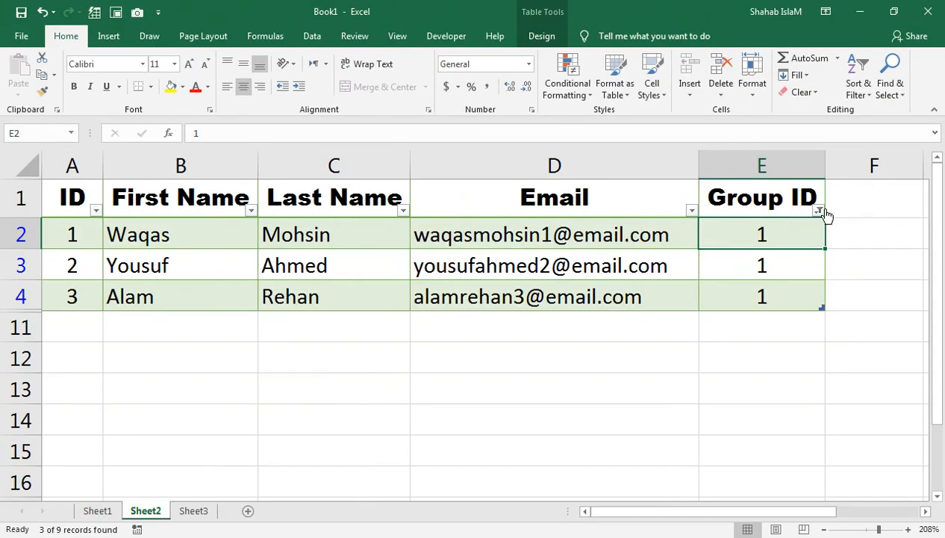
- Reselect all values in the Group ID filter to show every row of the table again
click(819, 210)
click(665, 354)
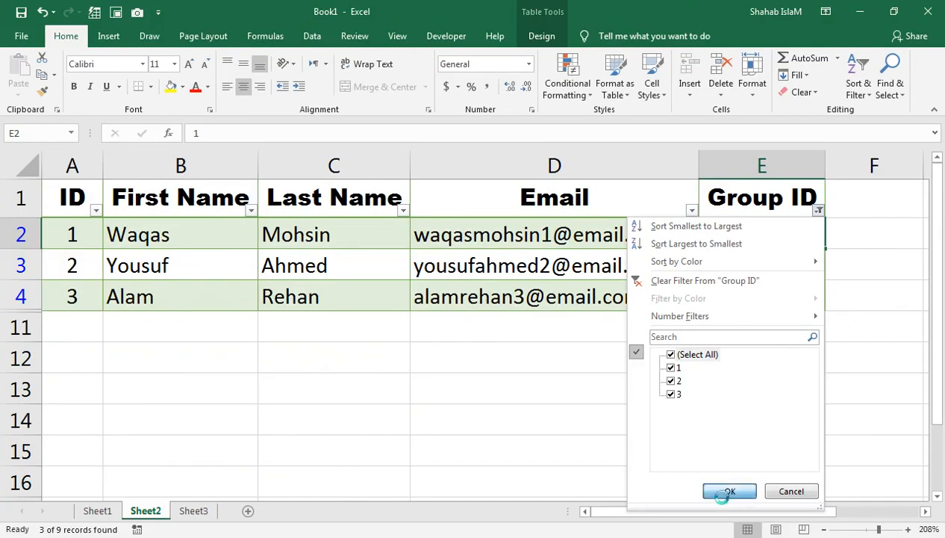
click(509, 537)
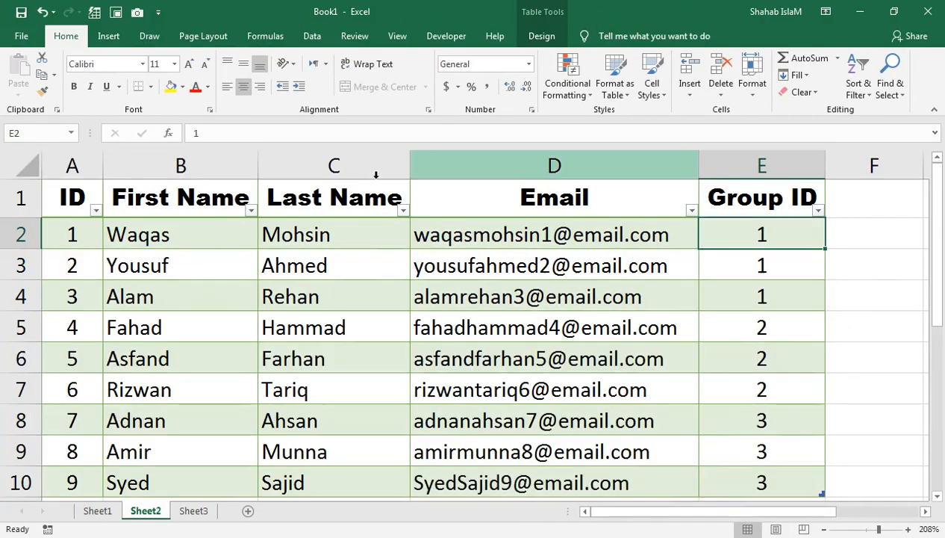